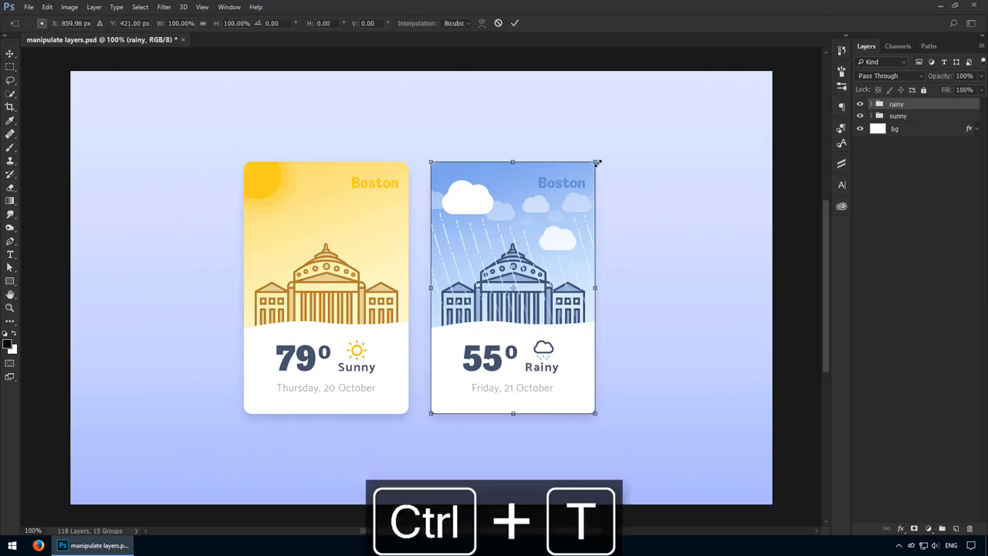
- Try to scale the rainy group from its centre to about 108% and stretch it vertically
drag(597, 163, 633, 185)
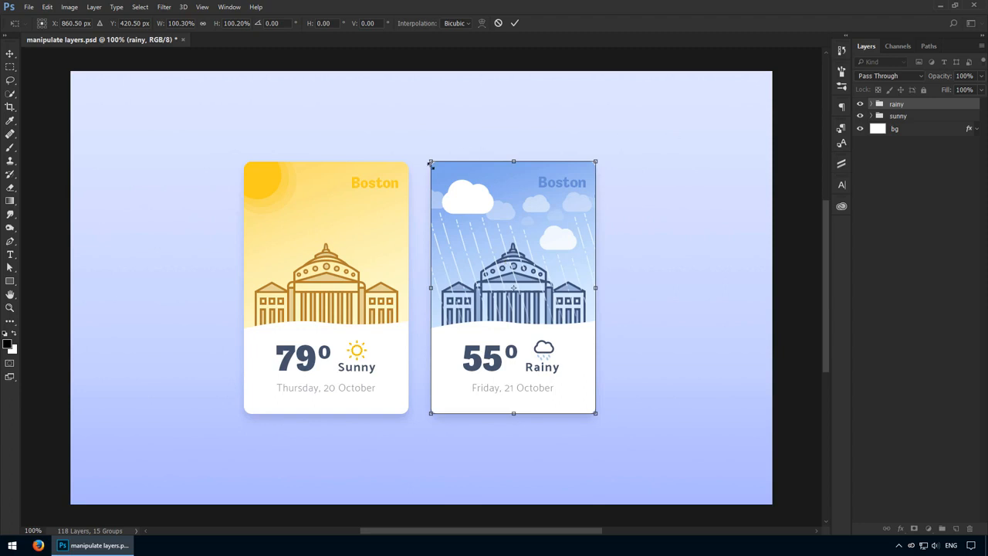
drag(433, 163, 498, 237)
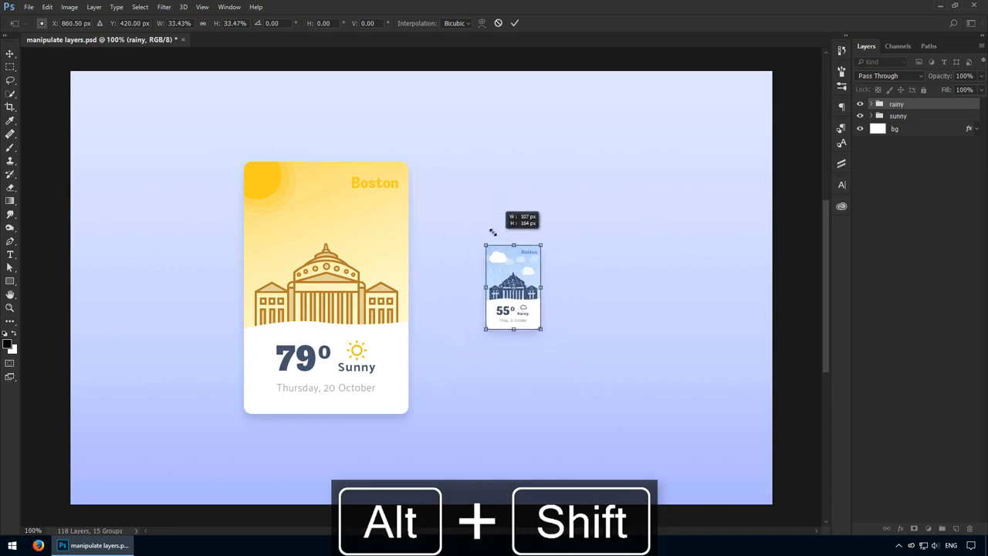
mouse_move(467, 196)
mouse_down()
mouse_move(433, 135)
mouse_move(452, 145)
mouse_move(496, 213)
mouse_move(471, 197)
mouse_move(448, 154)
mouse_move(494, 204)
mouse_move(433, 151)
mouse_move(483, 194)
mouse_up()
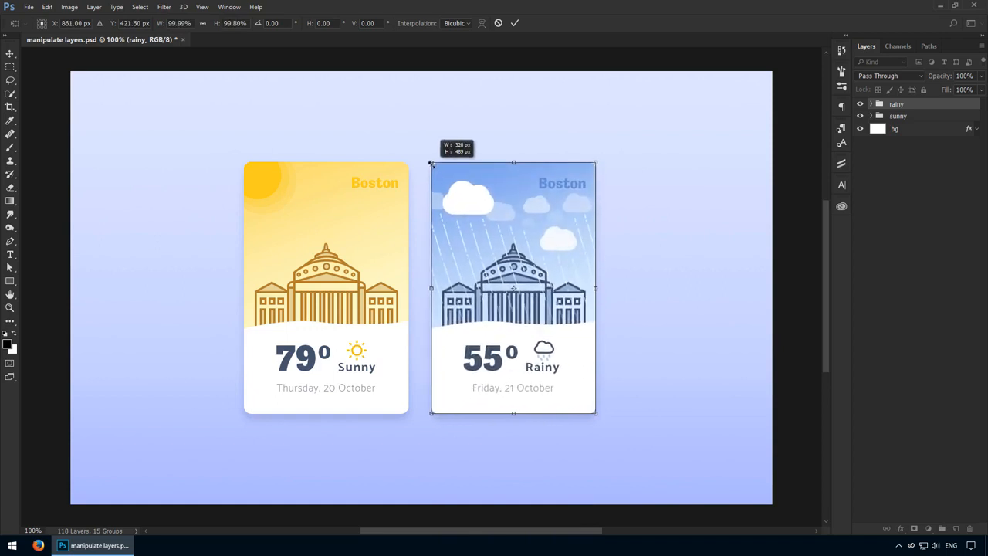
mouse_move(431, 164)
mouse_down()
mouse_move(479, 226)
mouse_move(427, 162)
mouse_move(479, 212)
mouse_move(424, 152)
mouse_up()
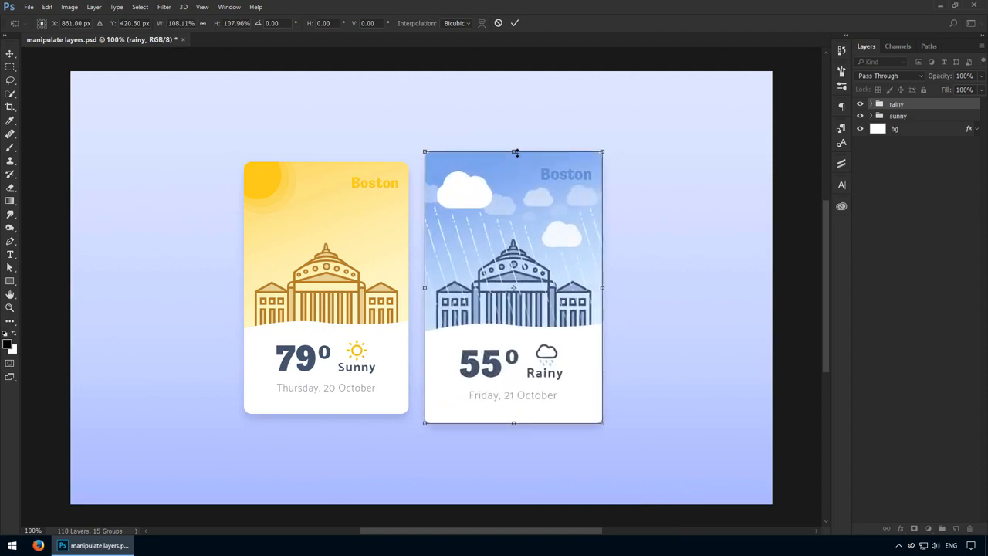
drag(513, 152, 562, 119)
key(Escape)
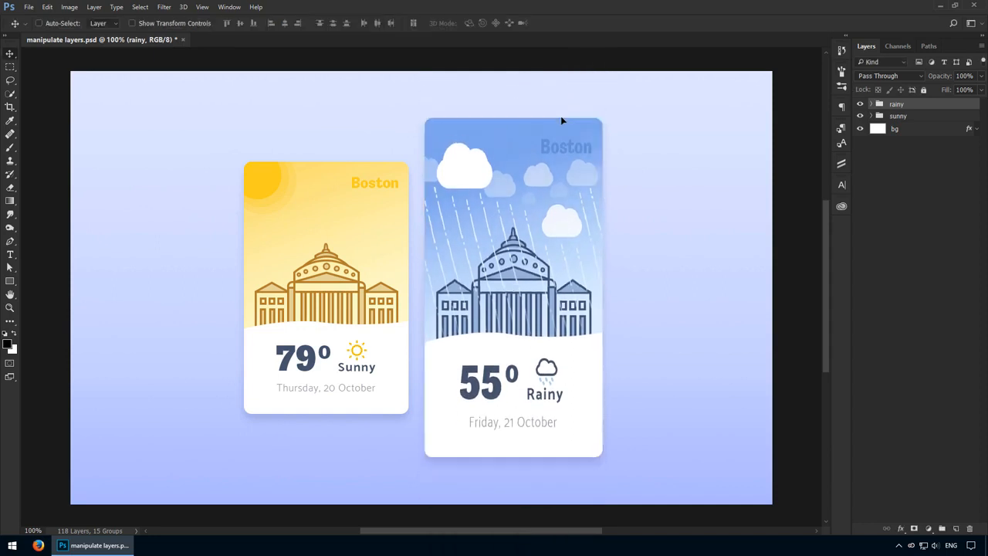
- Try to flip the rainy group horizontally and vertically
key(ctrl+t)
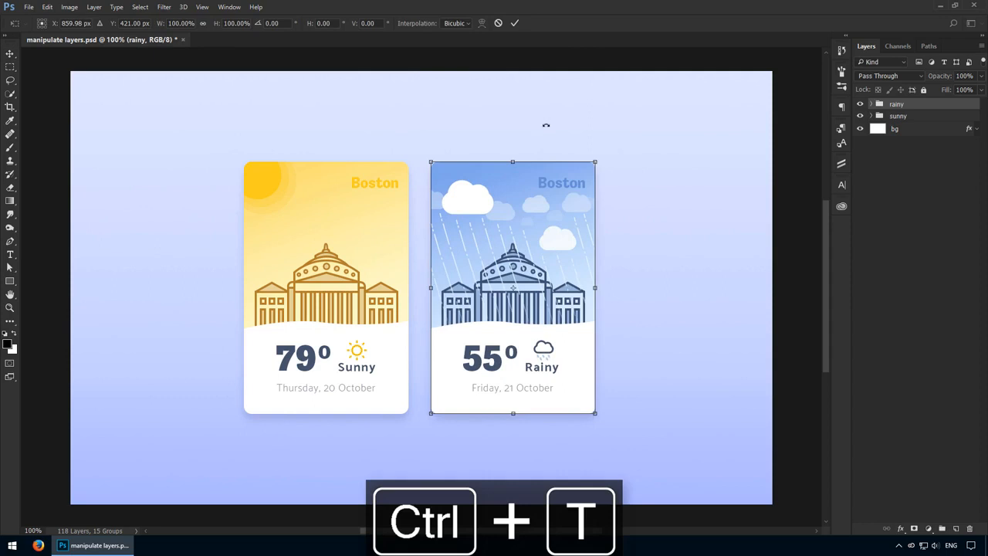
click(48, 7)
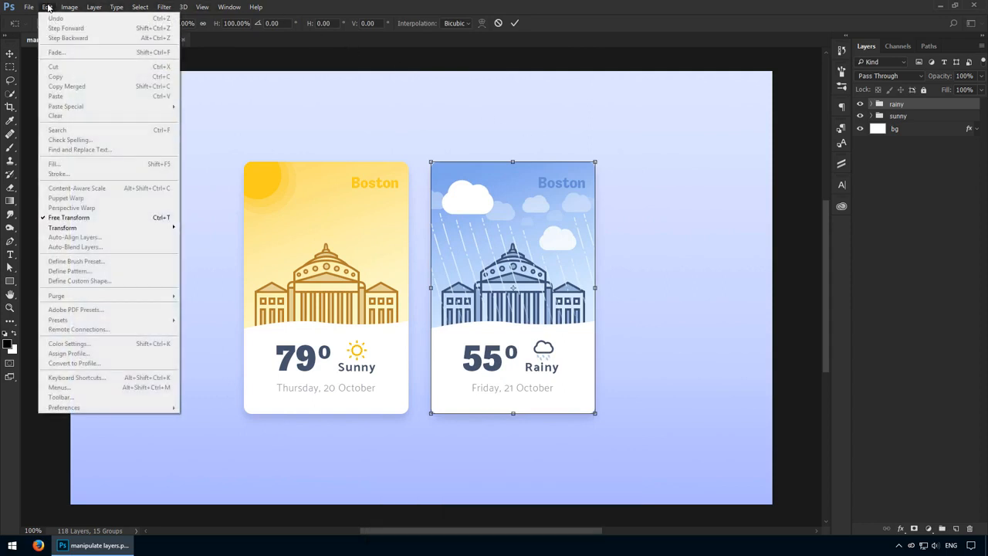
mouse_move(97, 228)
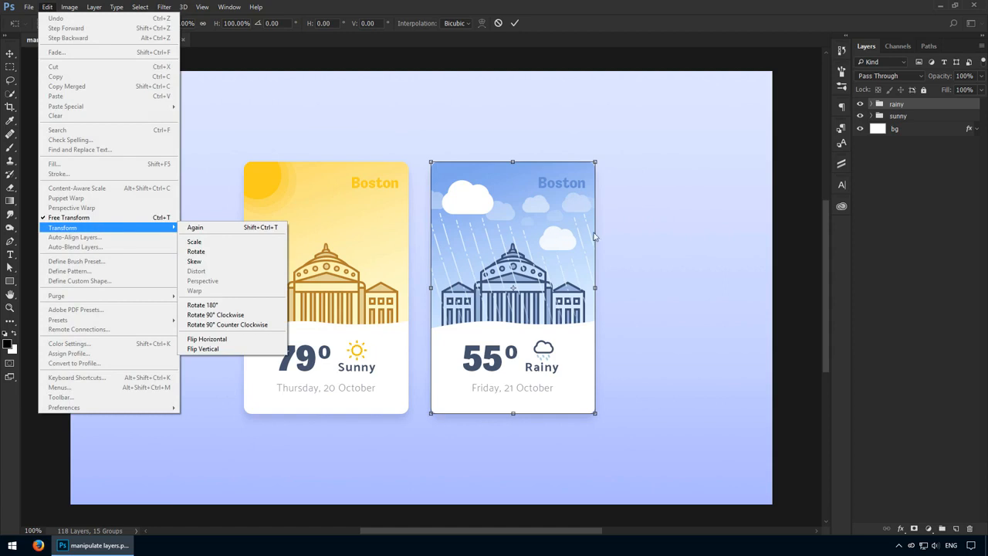
right_click(629, 234)
right_click(629, 235)
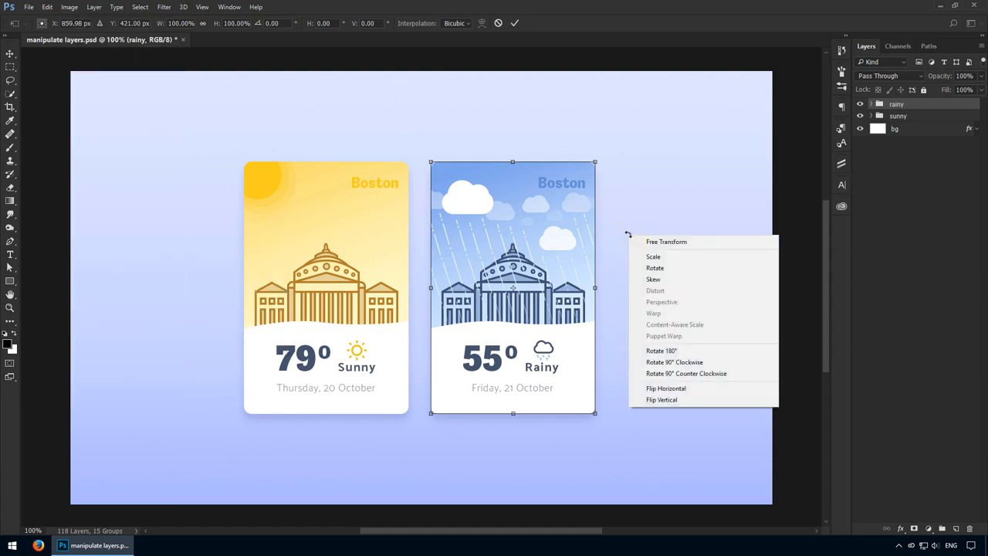
click(692, 390)
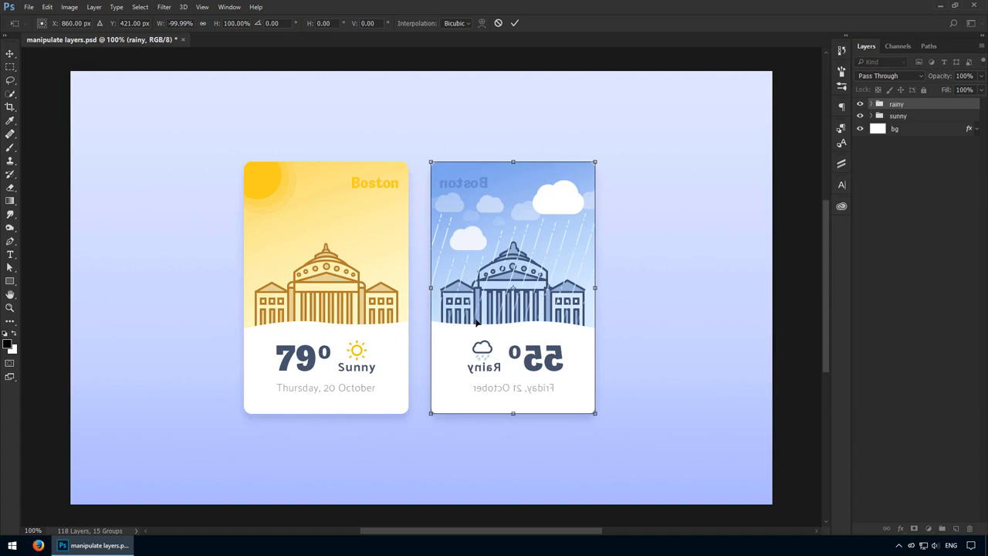
right_click(477, 322)
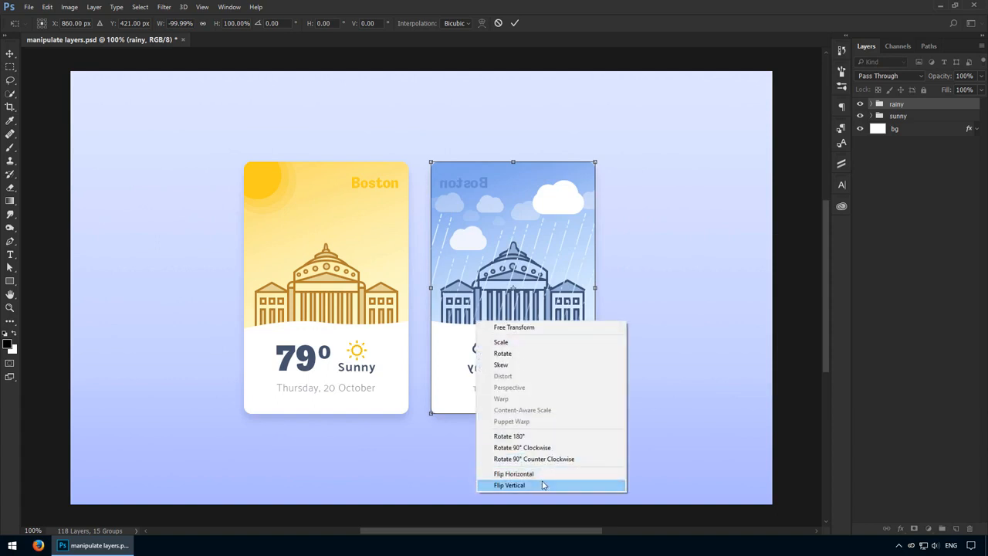
click(541, 482)
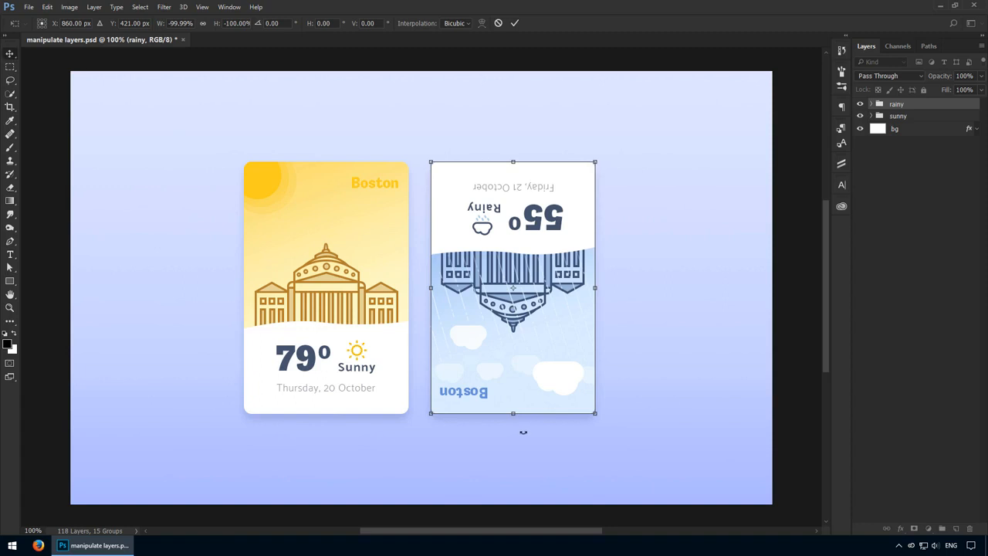
key(Escape)
- Try to rotate the rainy group about its centre and about a reference point moved to its lower-left corner
key(ctrl+t)
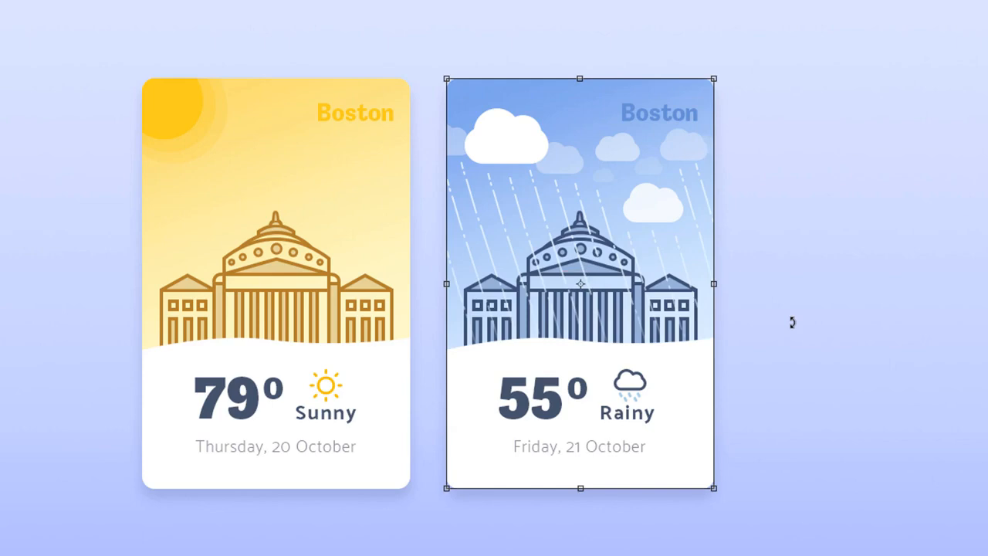
drag(792, 322, 710, 309)
drag(591, 291, 455, 487)
drag(761, 150, 722, 128)
- Place the rainy group's reference point near the card's upper-right corner and rotate the group about it to 2 degrees
key(alt)
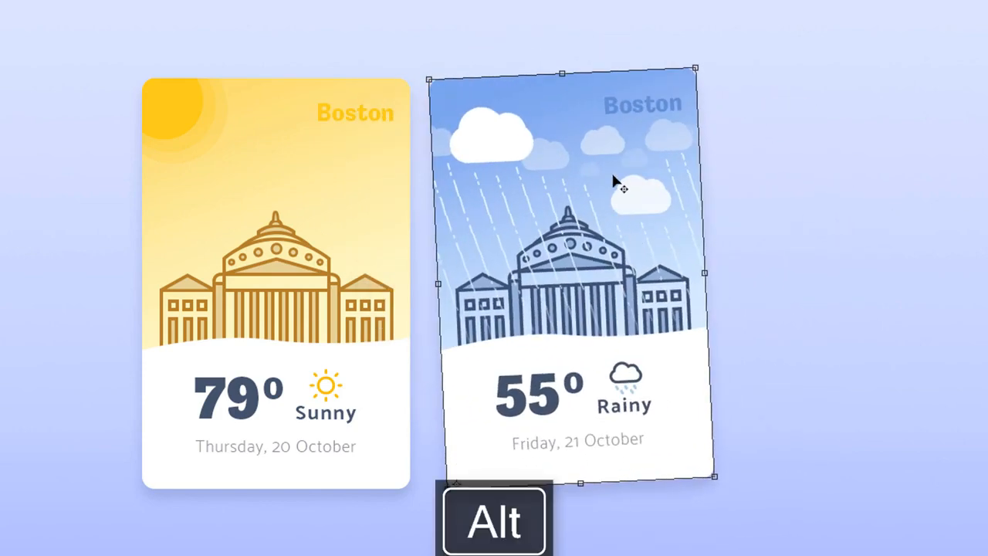
alt+click(615, 181)
drag(819, 216, 806, 176)
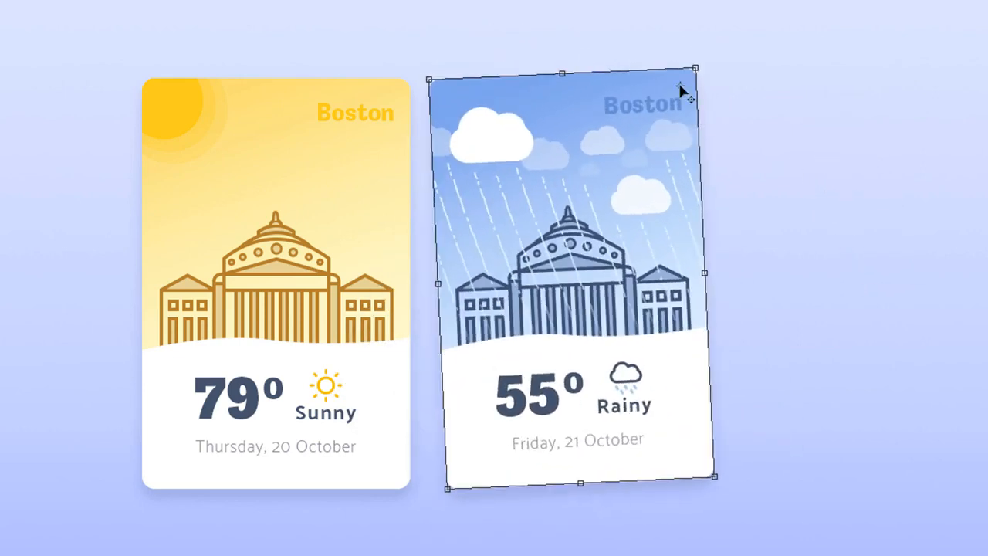
drag(787, 89, 685, 182)
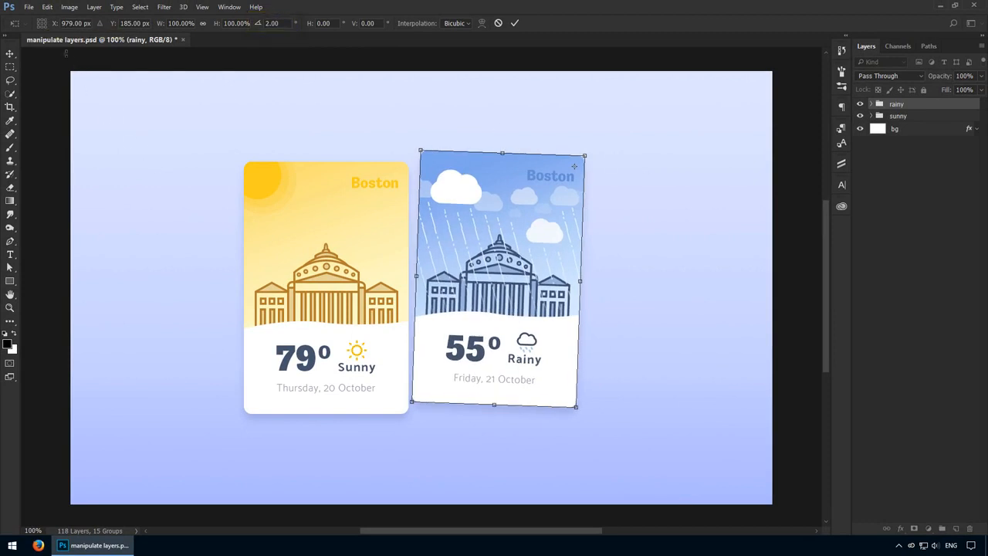
- Reset the rainy group's reference point to the centre and rotate the group to about -0.75 degrees
click(45, 26)
click(45, 27)
click(42, 23)
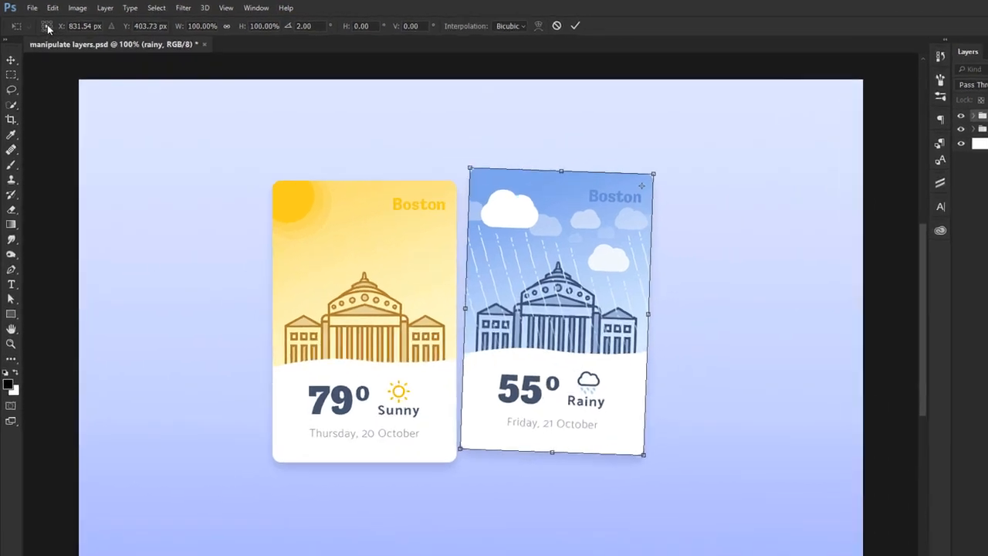
mouse_move(622, 262)
mouse_down()
mouse_move(616, 238)
mouse_move(623, 273)
mouse_up()
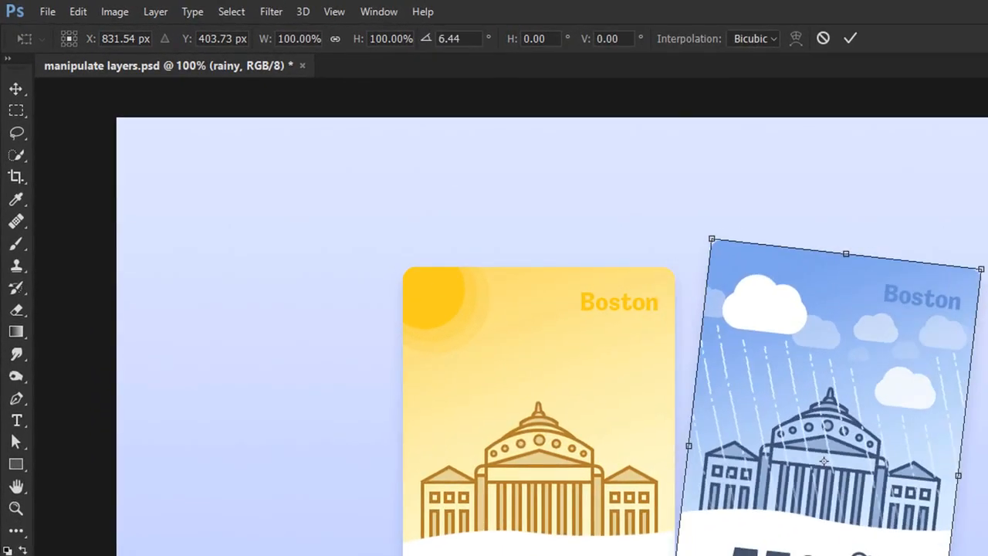
drag(981, 268, 956, 251)
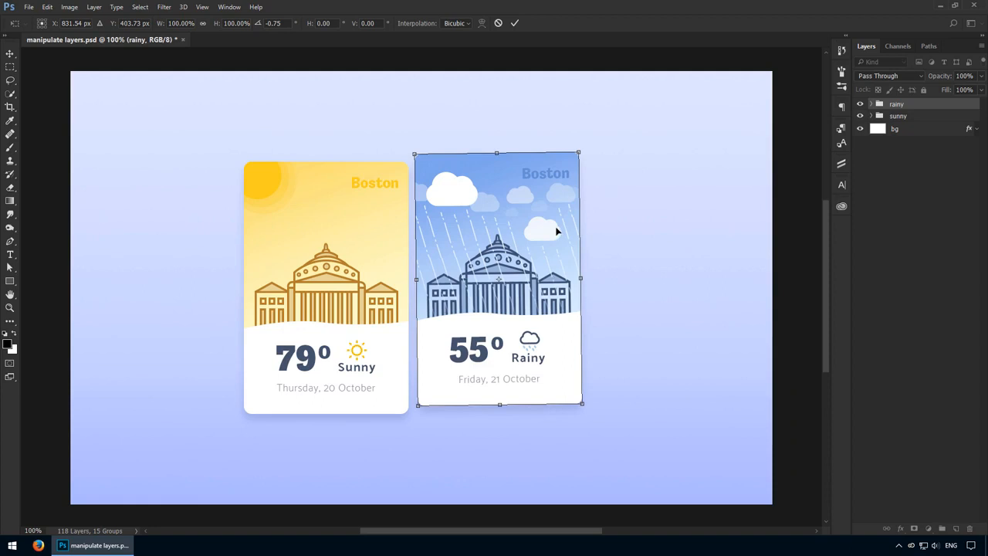
- Try exact rotation angles of 0, 10 and 45 degrees on the rainy group
text(0)
key(Return)
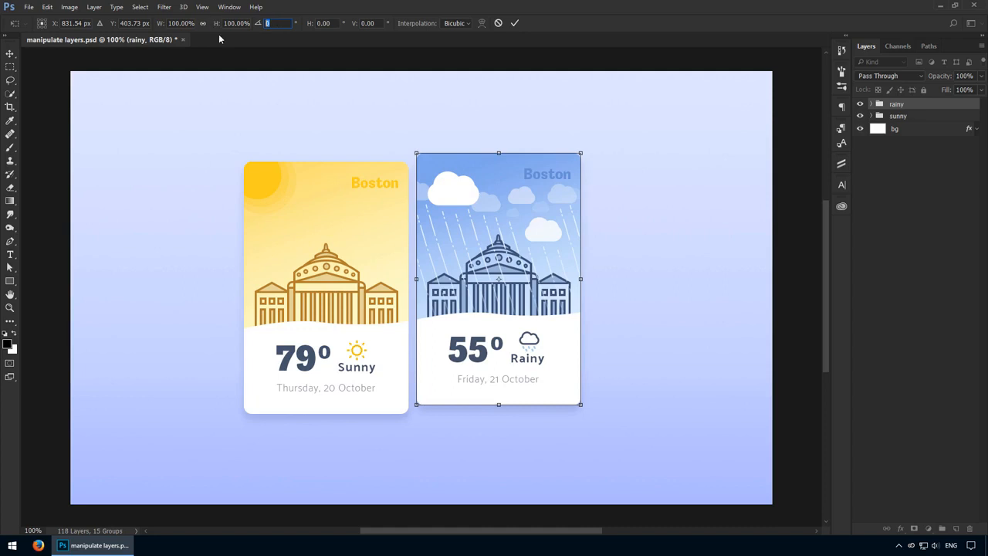
text(10)
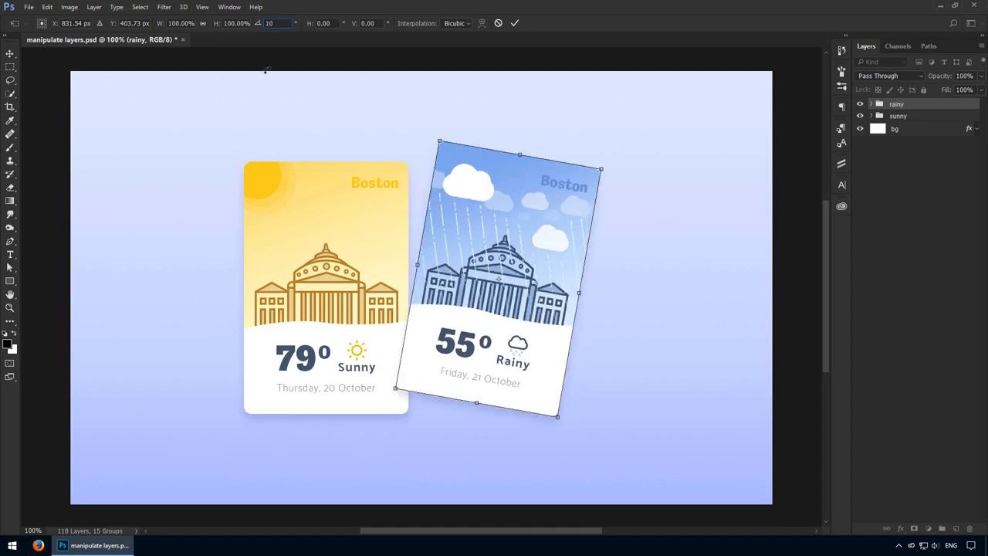
key(Return)
text(45)
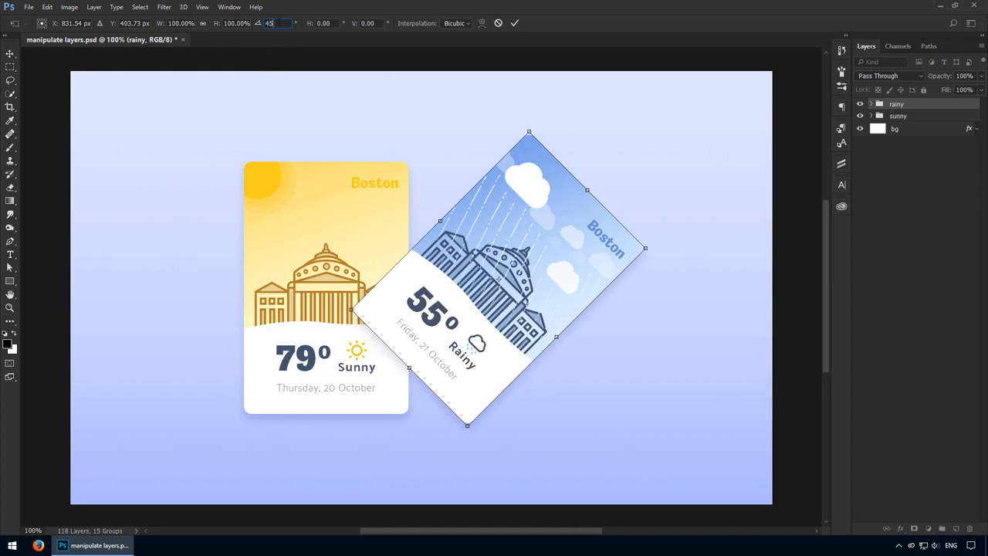
key(Return)
text(0.7)
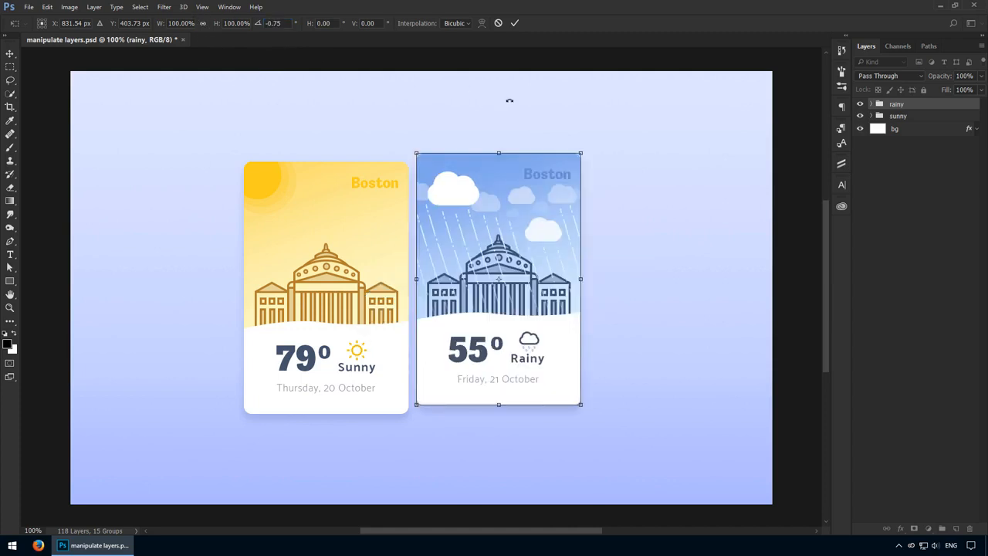
key(Return)
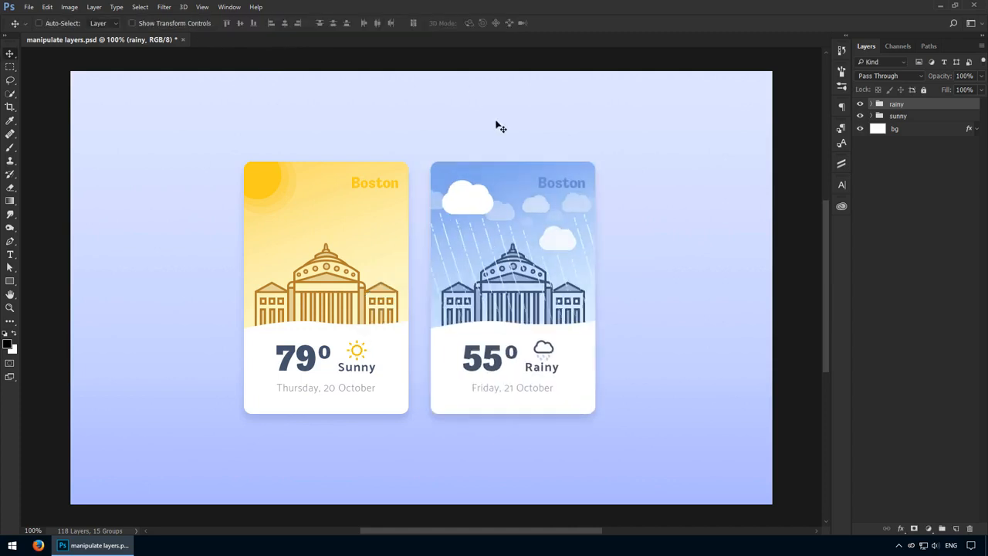
- Merge the rainy group into a single layer
right_click(920, 104)
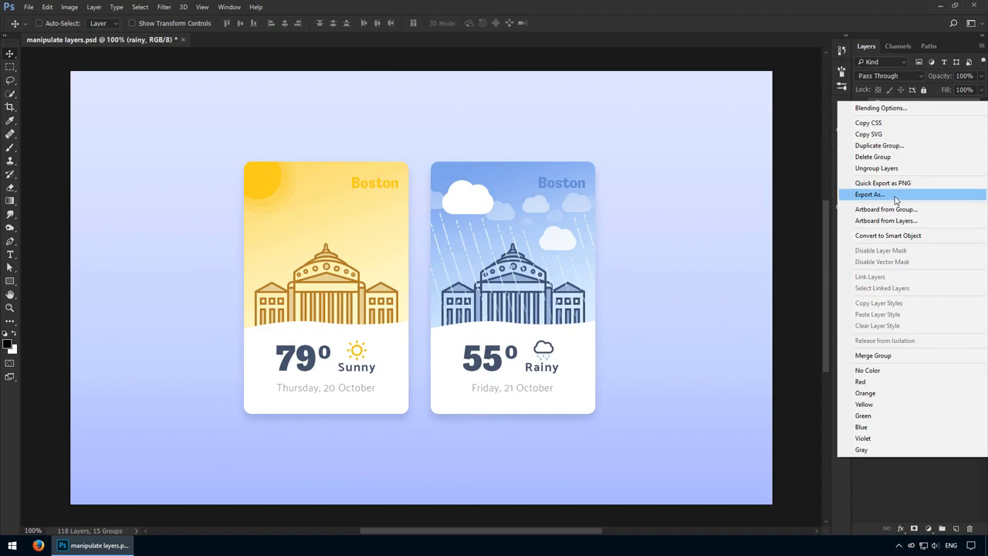
click(924, 358)
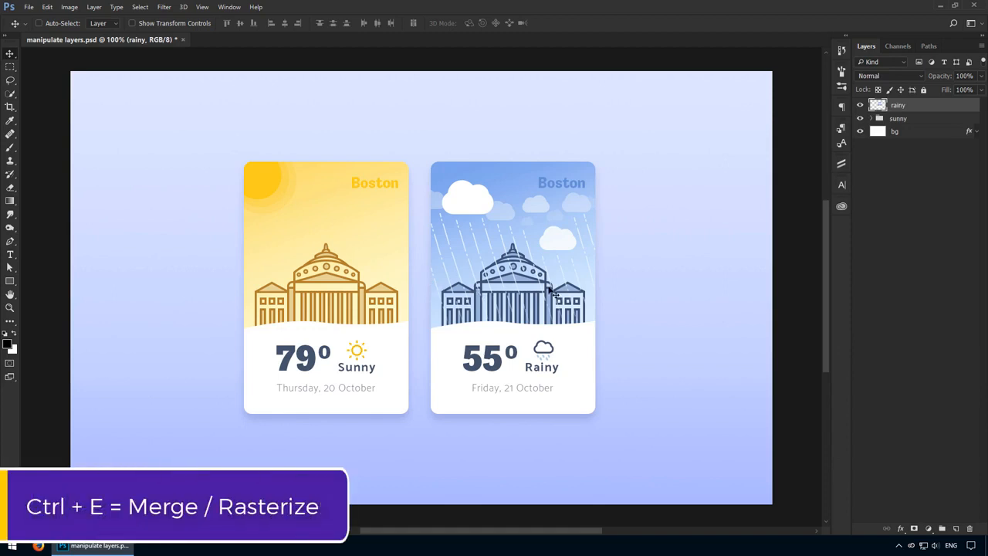
- Try a Perspective transform on the rainy layer that makes the card's right edge taller than its left edge
key(ctrl+t)
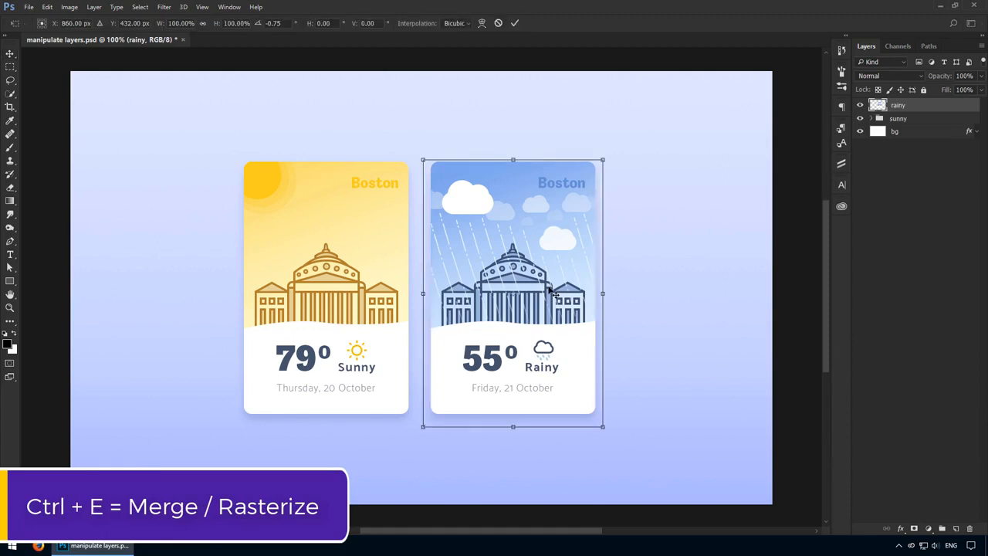
right_click(620, 219)
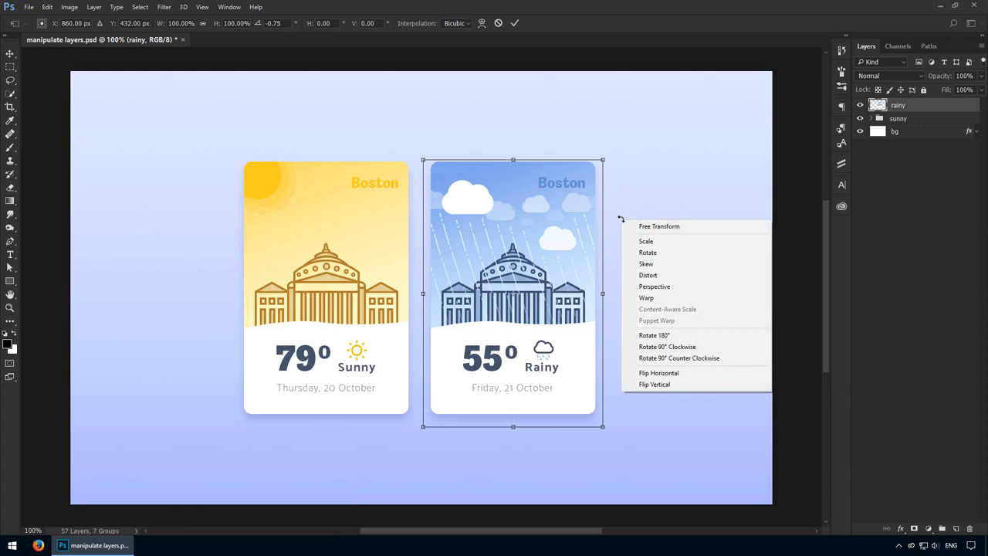
click(673, 292)
drag(602, 428, 609, 369)
drag(612, 353, 603, 482)
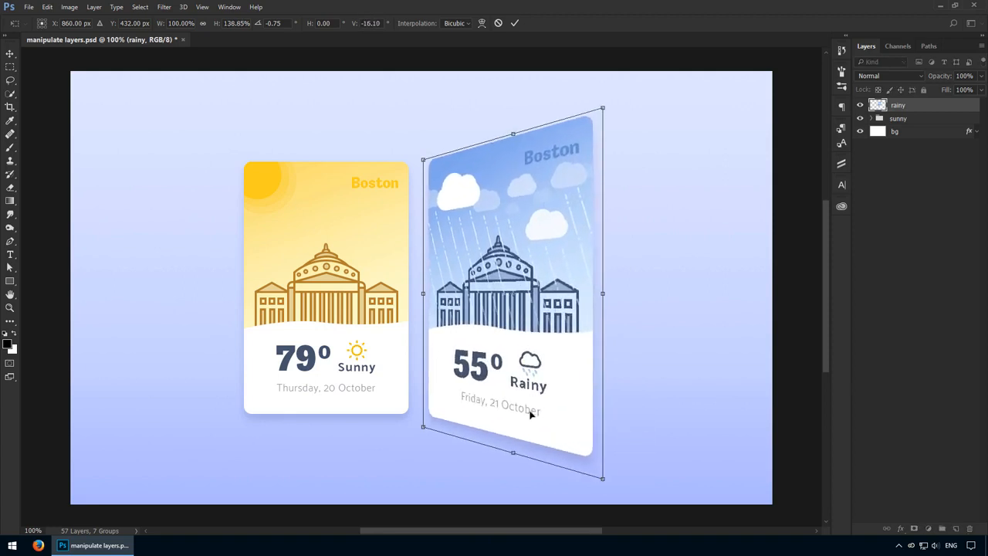
key(Escape)
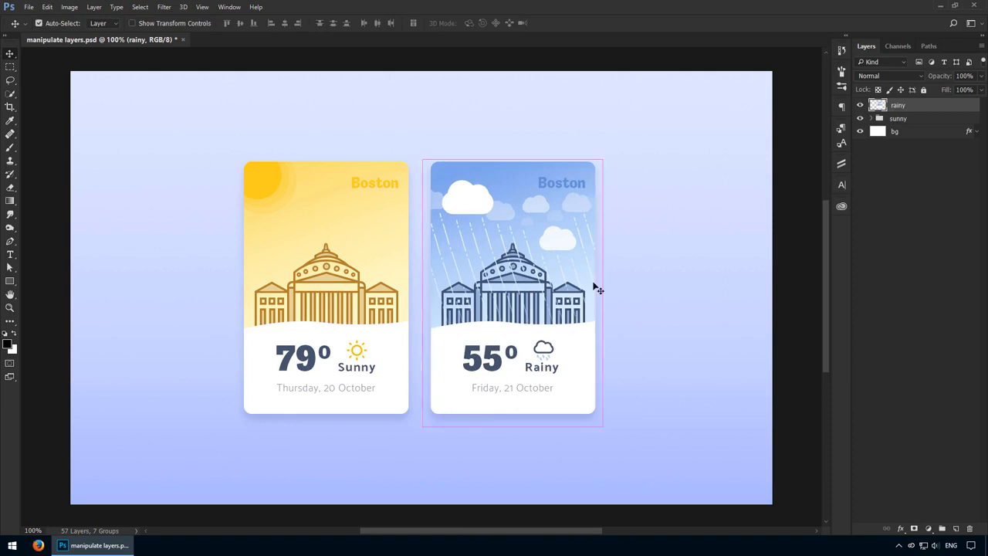
- Try to distort the rainy layer by moving its upper-right and upper-left corners independently
key(ctrl+t)
right_click(596, 276)
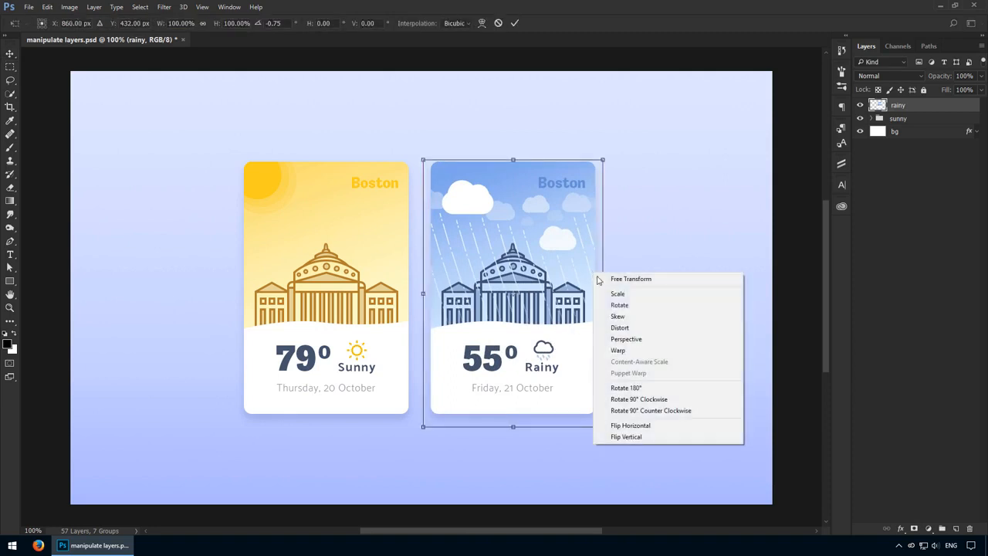
click(647, 327)
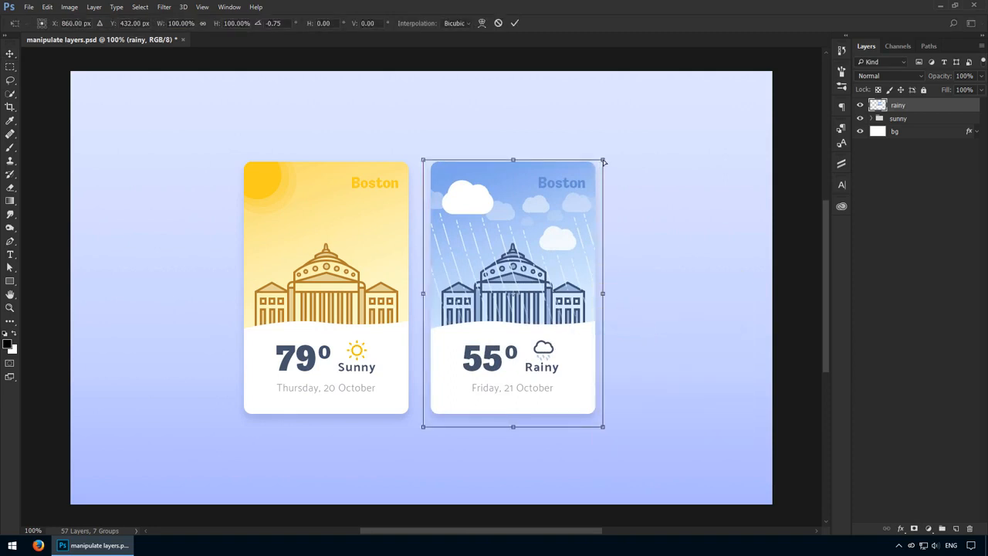
mouse_move(604, 162)
mouse_down()
mouse_move(702, 159)
mouse_move(717, 137)
mouse_move(519, 129)
mouse_move(464, 221)
mouse_move(553, 243)
mouse_move(608, 185)
mouse_move(517, 151)
mouse_move(619, 128)
mouse_move(568, 107)
mouse_move(604, 188)
mouse_move(662, 162)
mouse_move(588, 164)
mouse_move(606, 166)
mouse_up()
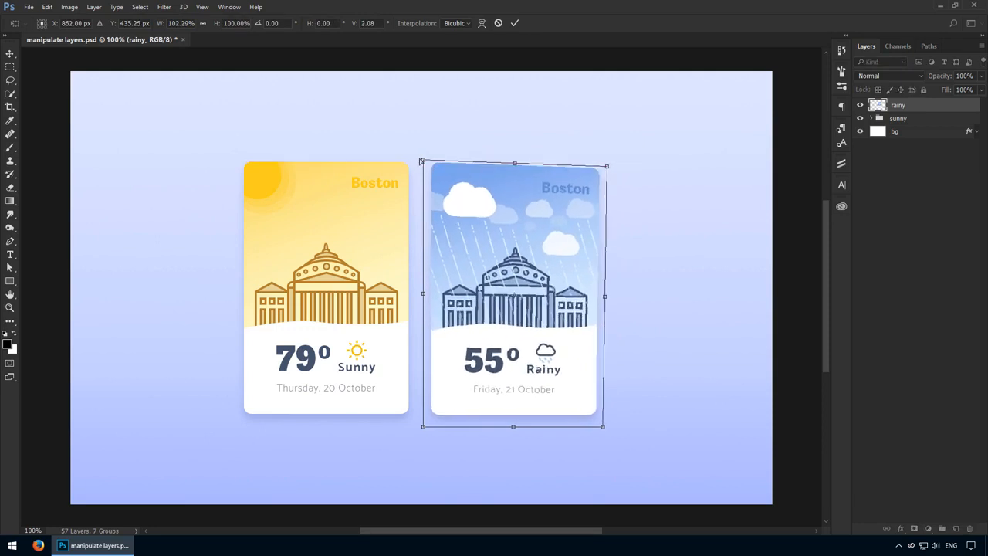
drag(423, 162, 451, 232)
key(Escape)
- Try a custom Warp on the rainy layer, pulling its corners and curve handles so the top narrows and the lower edge bends
key(ctrl+t)
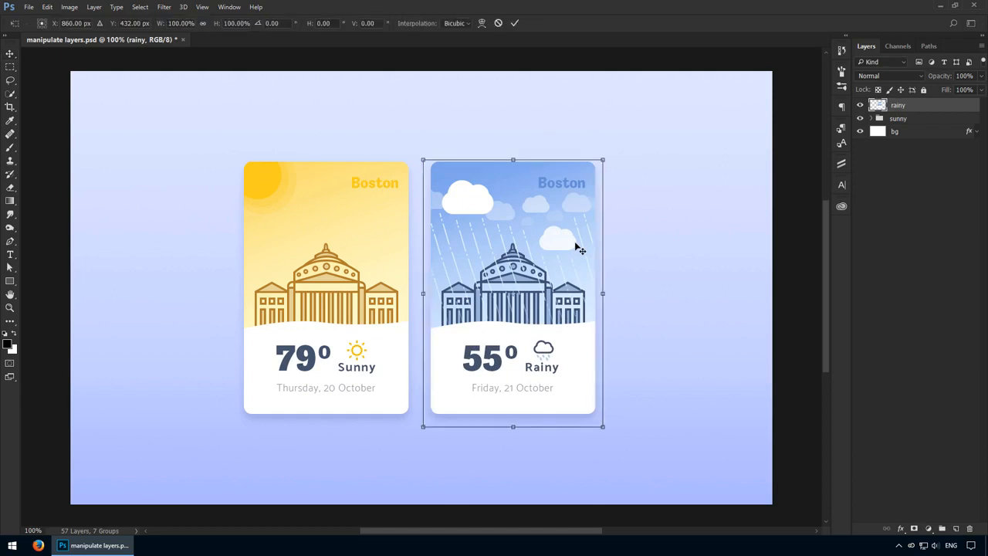
right_click(576, 246)
click(616, 322)
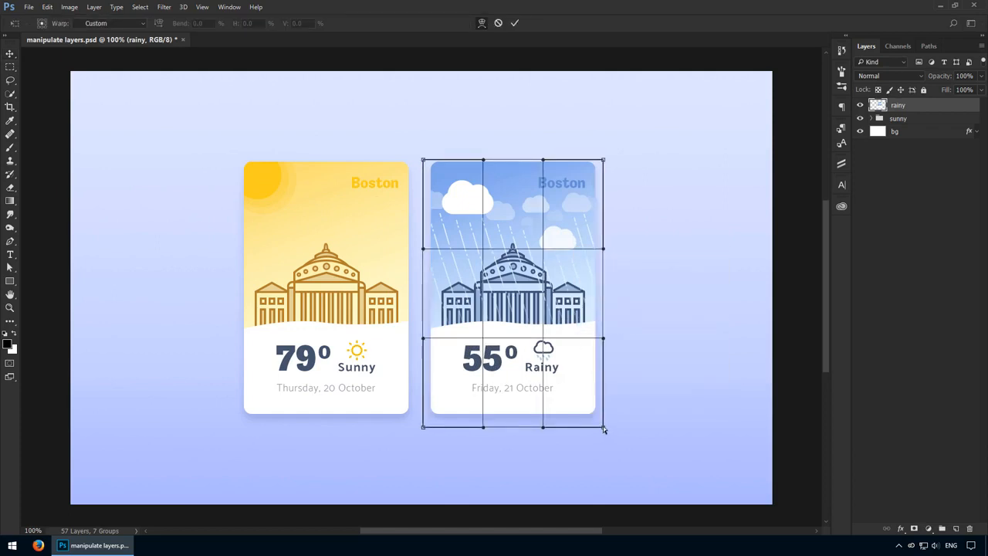
drag(603, 426, 651, 430)
drag(512, 404, 438, 358)
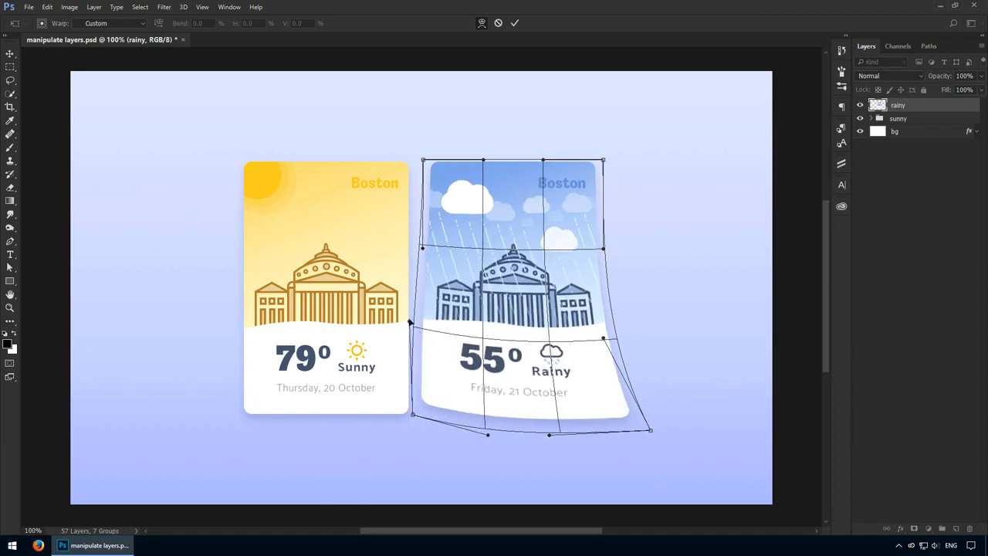
drag(409, 322, 422, 377)
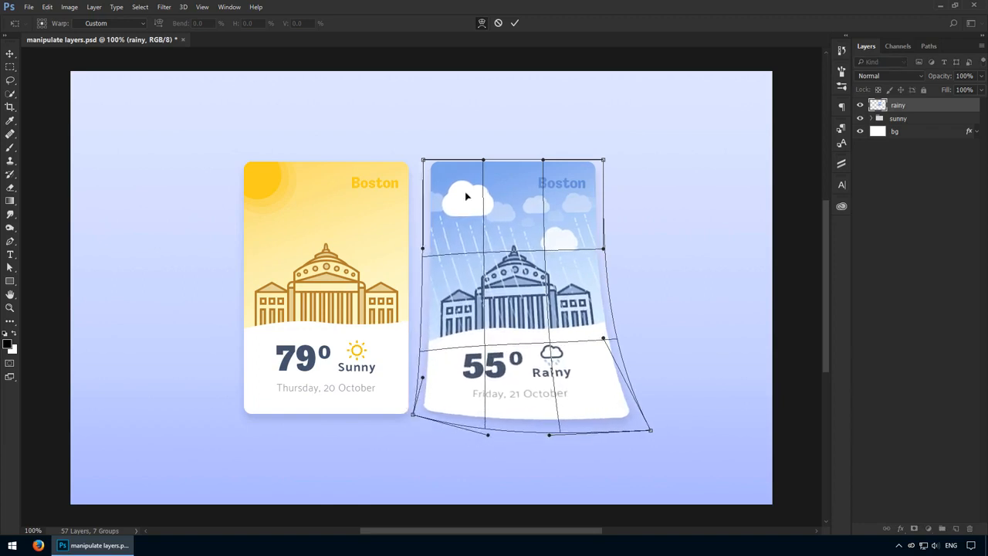
drag(425, 159, 434, 136)
drag(605, 161, 588, 137)
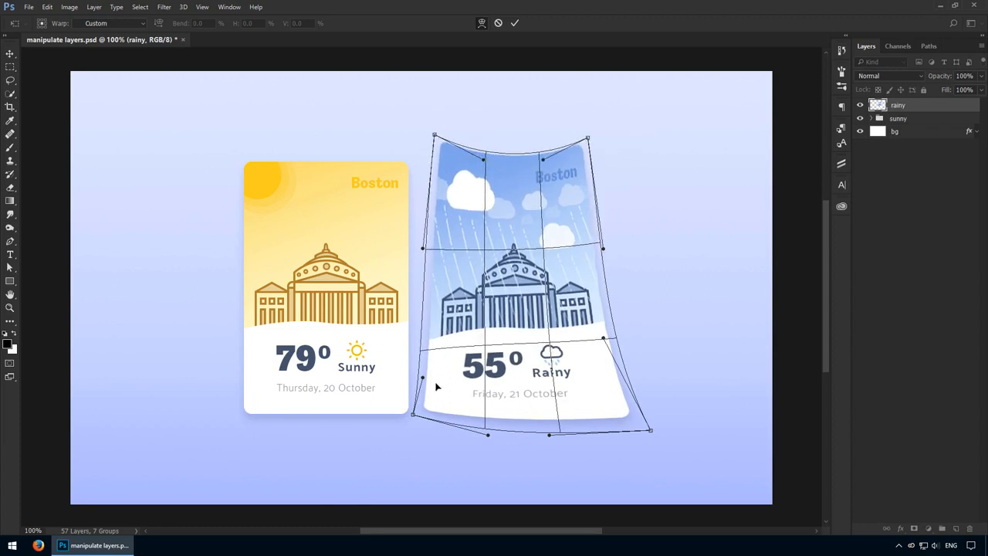
drag(413, 415, 425, 409)
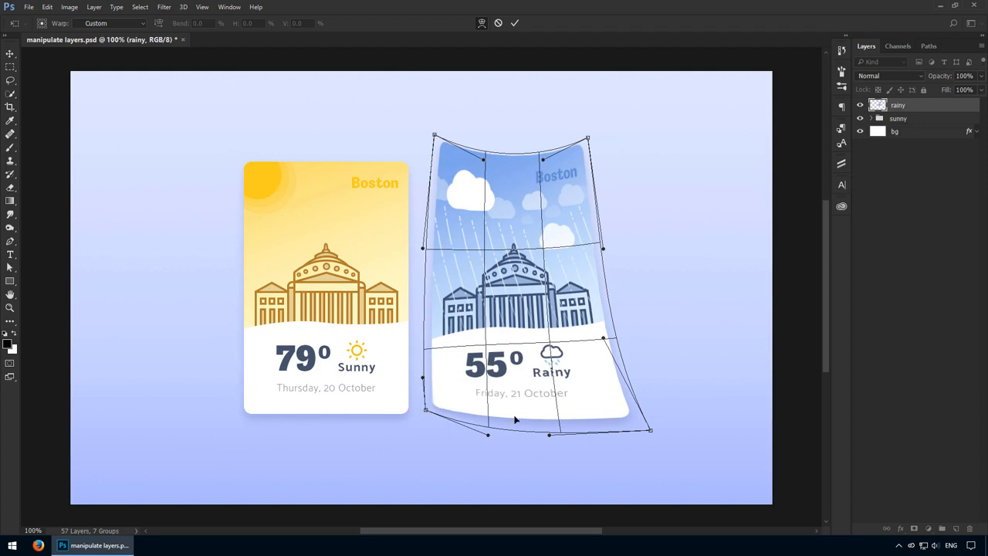
drag(515, 419, 517, 392)
drag(651, 430, 632, 414)
- Try the Arc, Arc Upper, Bulge and Shell Upper warp presets on the rainy layer
click(142, 24)
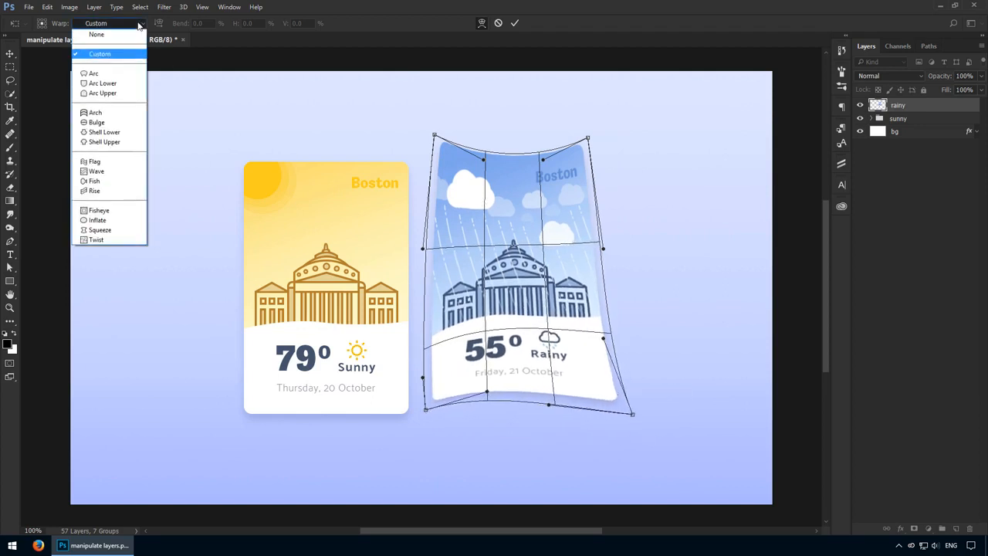
click(121, 75)
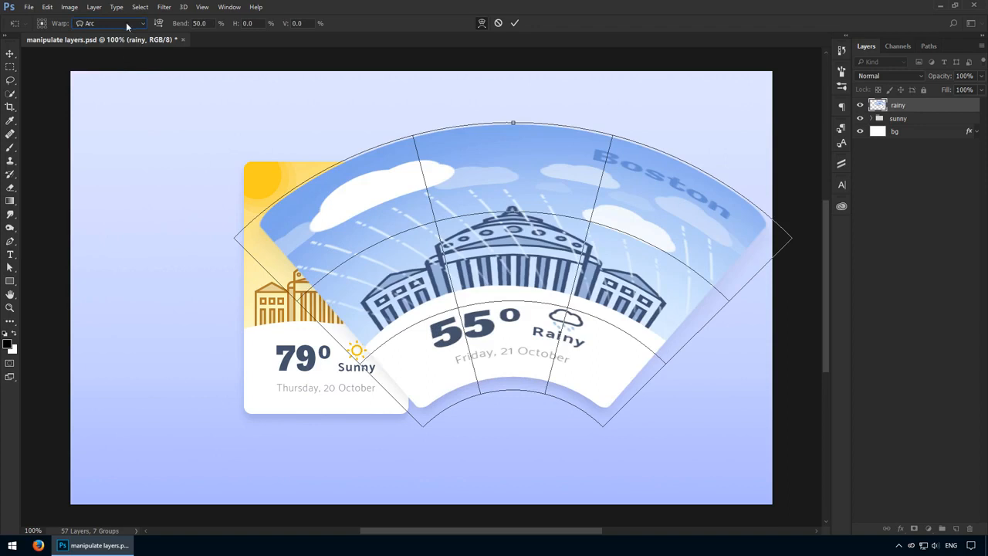
scroll(126, 22, down, 1)
click(126, 22)
click(104, 94)
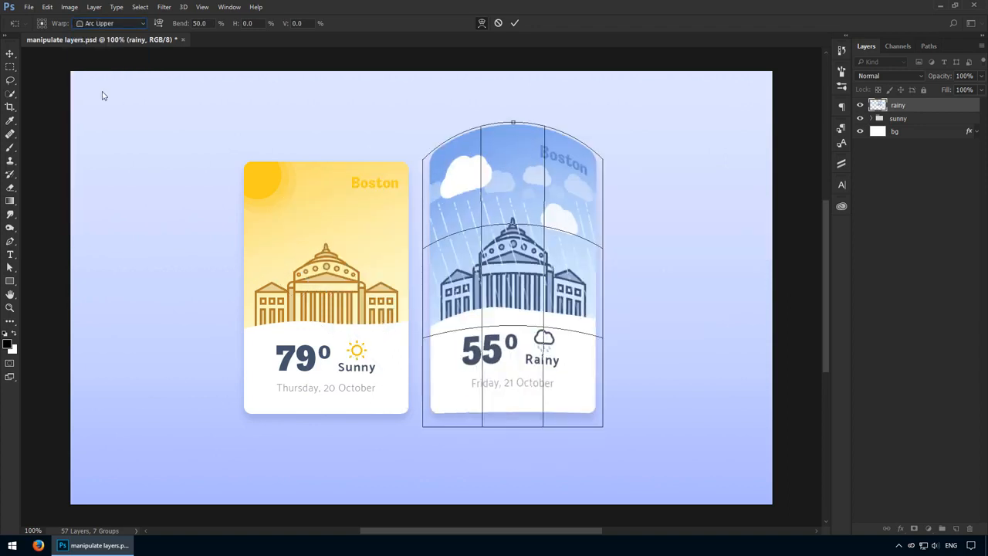
click(123, 21)
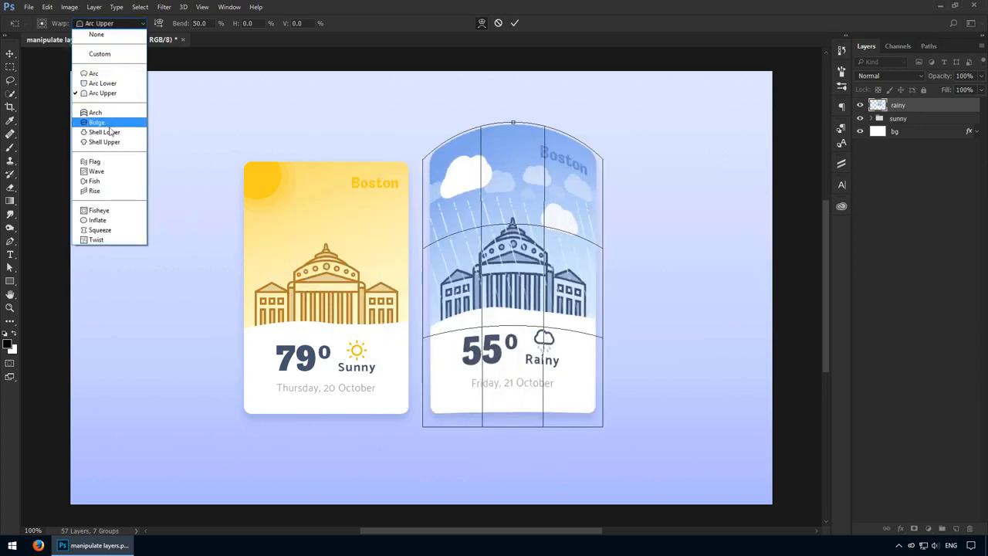
click(97, 122)
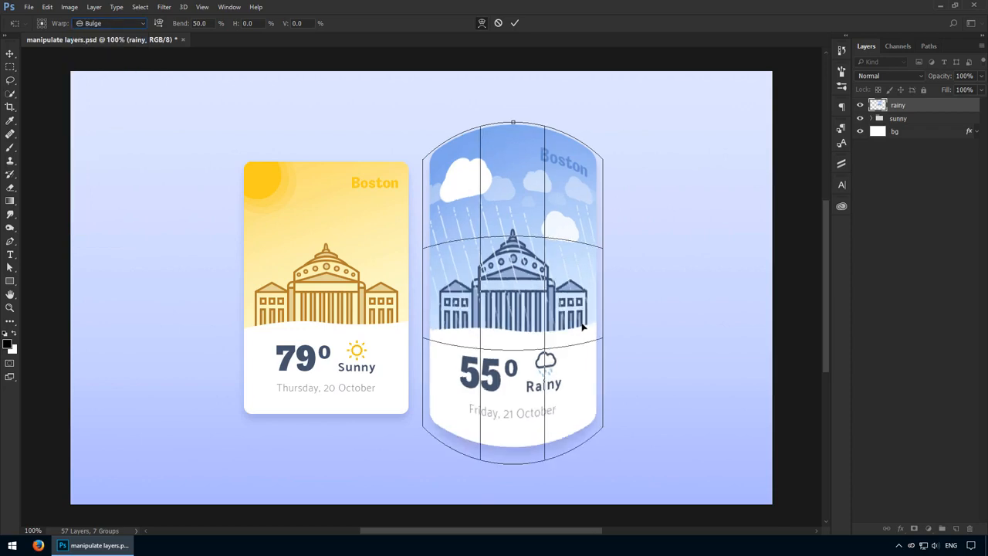
scroll(116, 24, down, 1)
scroll(116, 23, down, 1)
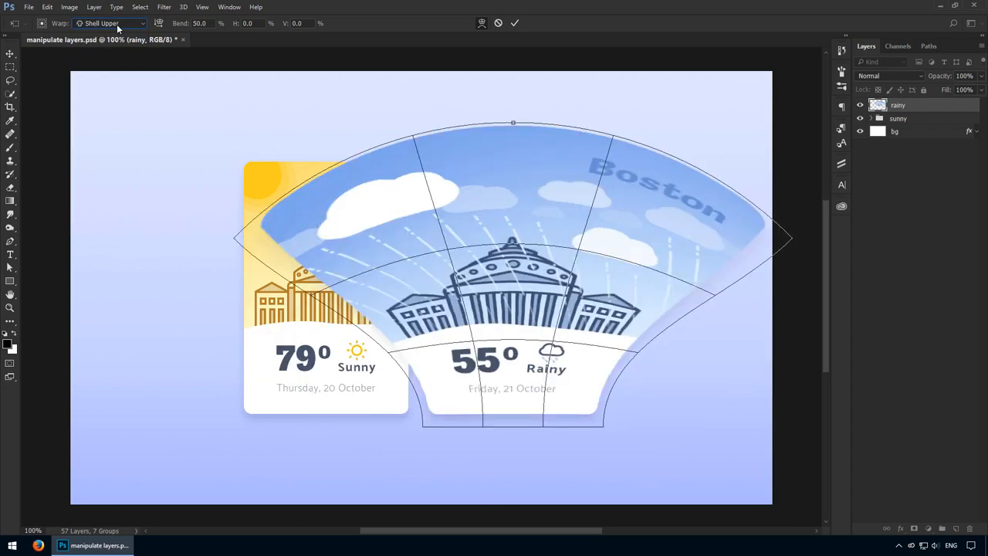
scroll(117, 24, up, 1)
scroll(116, 24, down, 1)
- Try the Bulge warp with a 32.5% bend on the rainy layer, then cancel the transform
click(117, 24)
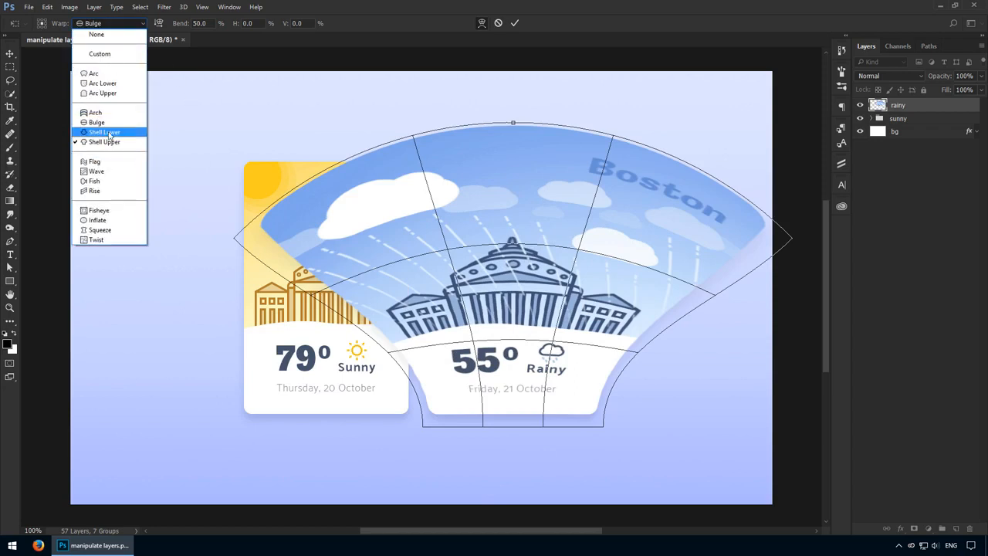
click(111, 122)
mouse_move(179, 26)
mouse_down()
mouse_move(205, 32)
mouse_move(182, 33)
mouse_up()
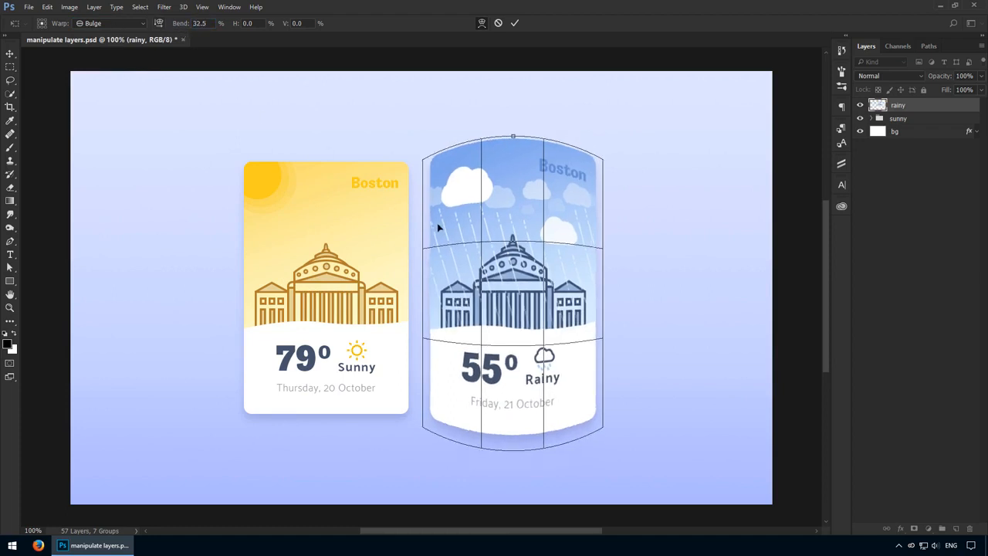
click(499, 24)
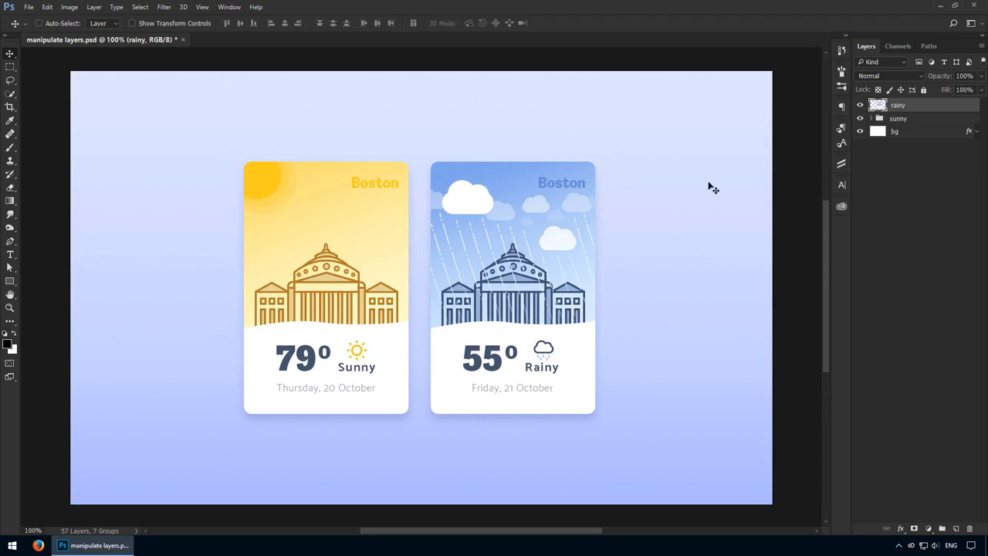
- Inspect the contents of the sunny group, then undo the merge of the rainy group to restore its separate layers
click(871, 120)
click(871, 118)
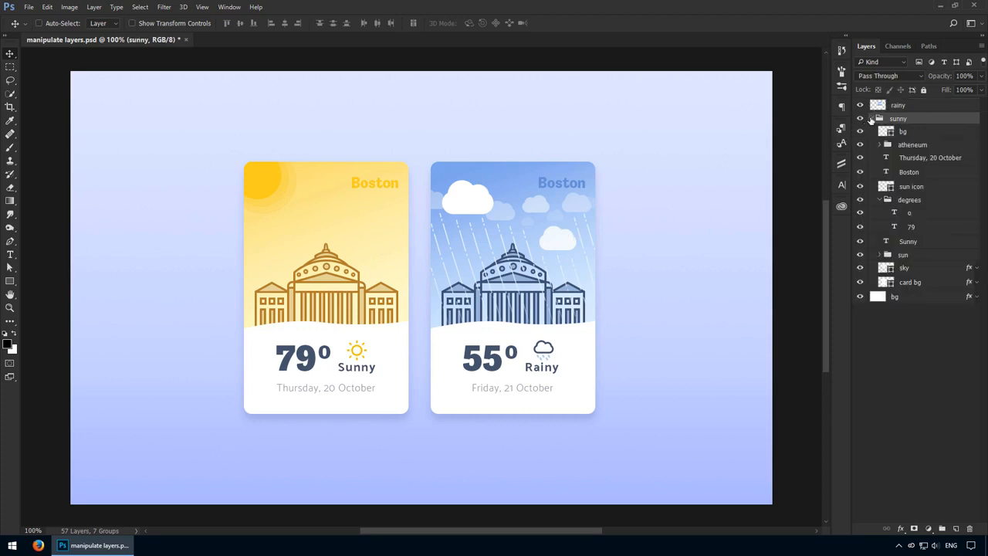
click(870, 119)
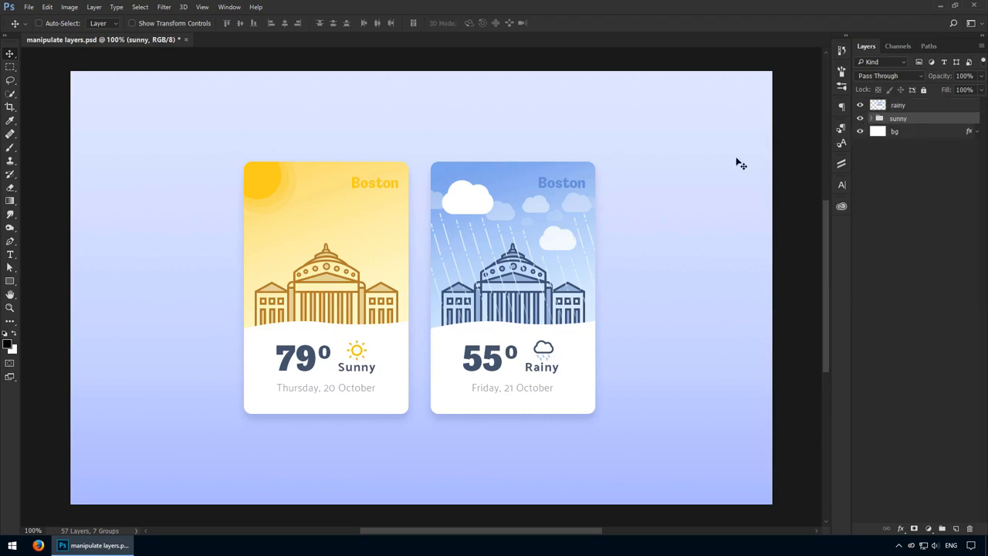
key(ctrl+z)
click(871, 103)
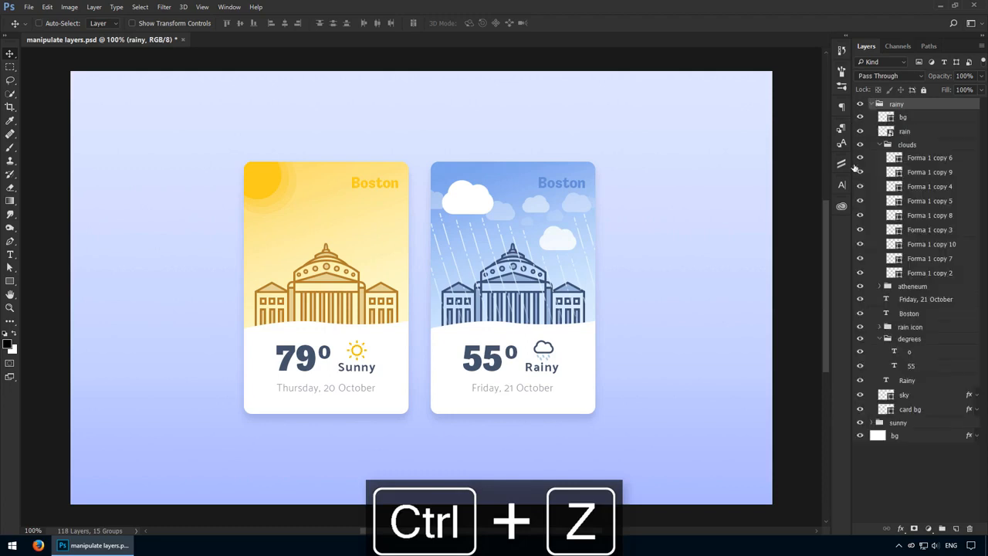
- Examine the clouds group and its individual cloud shape layers inside the rainy group
click(916, 144)
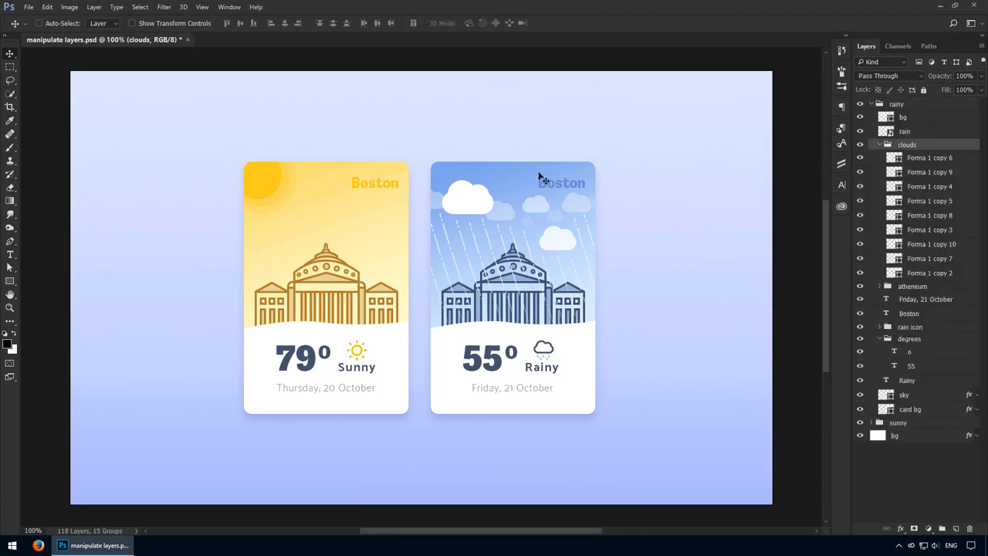
drag(541, 177, 541, 153)
click(929, 171)
click(937, 187)
click(940, 217)
click(941, 230)
click(940, 259)
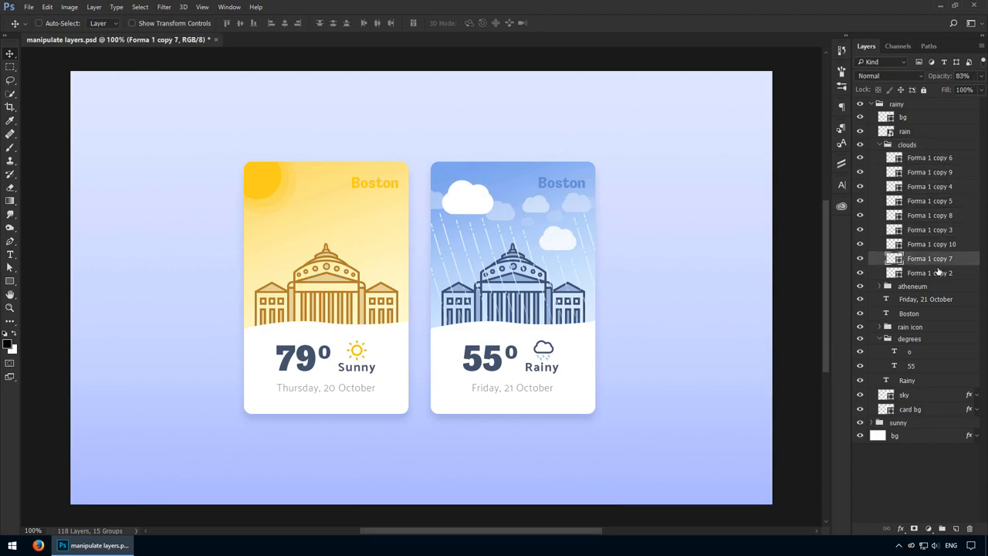
- Try merging all the cloud shape layers from Forma 1 copy 2 to Forma 1 copy 6, then undo the merge
click(940, 272)
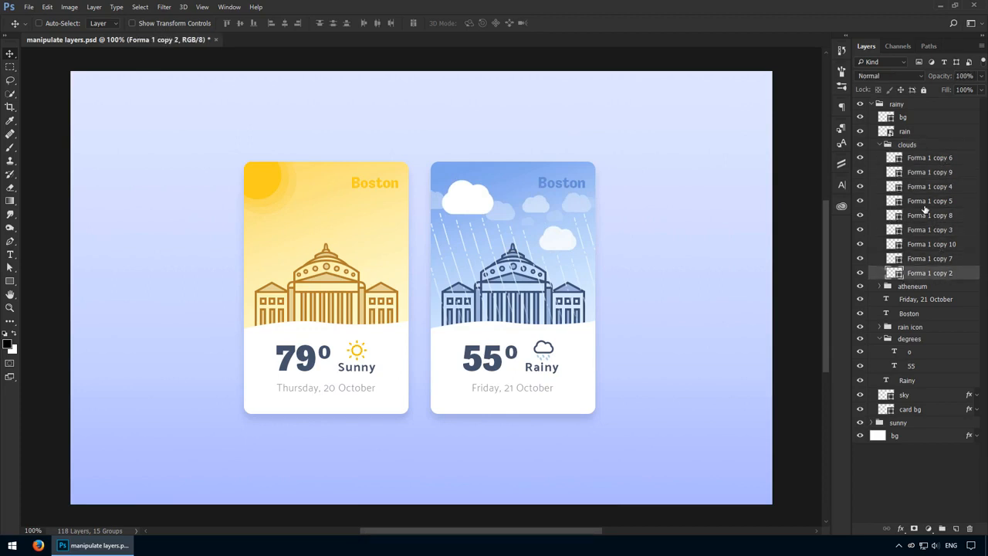
shift+click(934, 157)
key(ctrl+e)
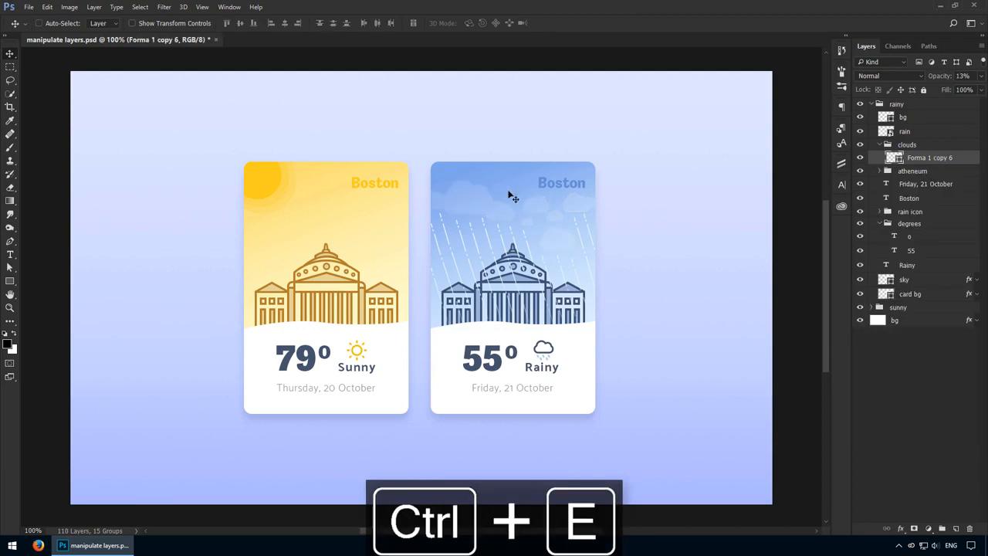
key(ctrl+z)
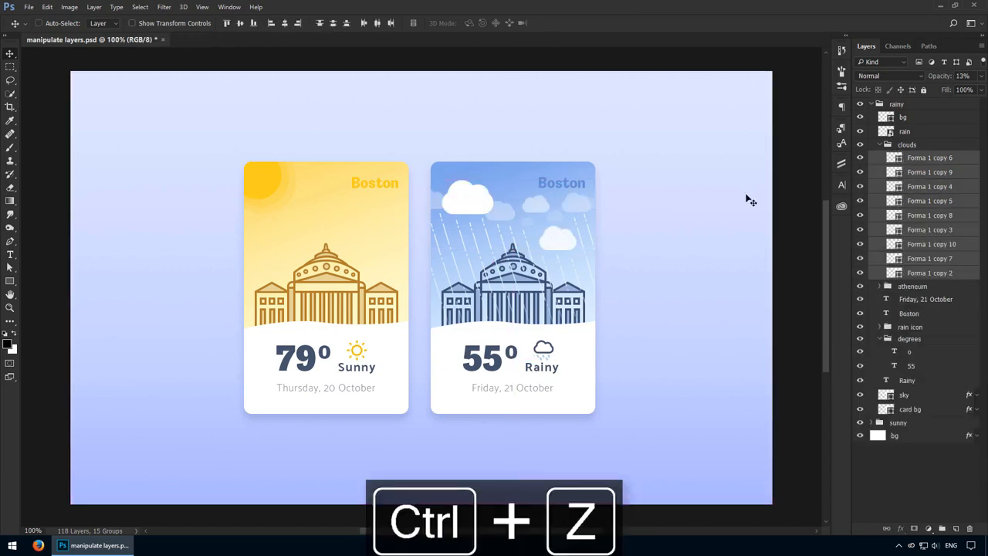
- Merge the whole clouds group into a single layer
click(931, 145)
key(ctrl+e)
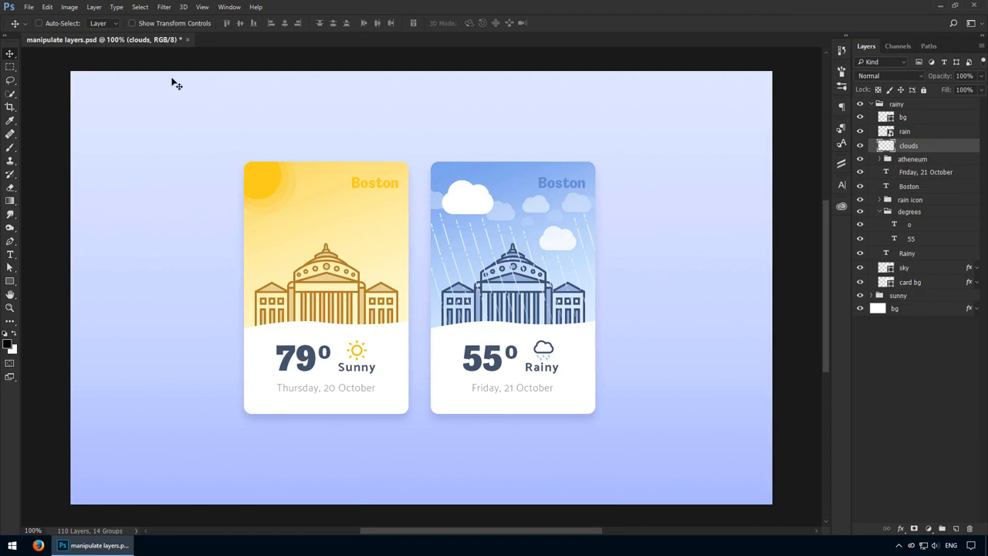
- Try flattening the image with hidden layers discarded, then undo the flattening
click(94, 7)
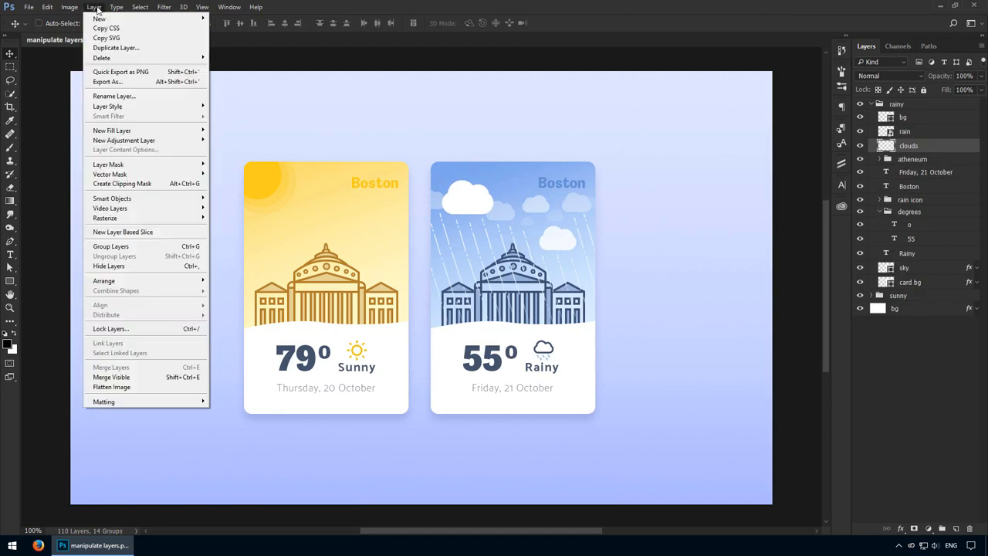
click(155, 387)
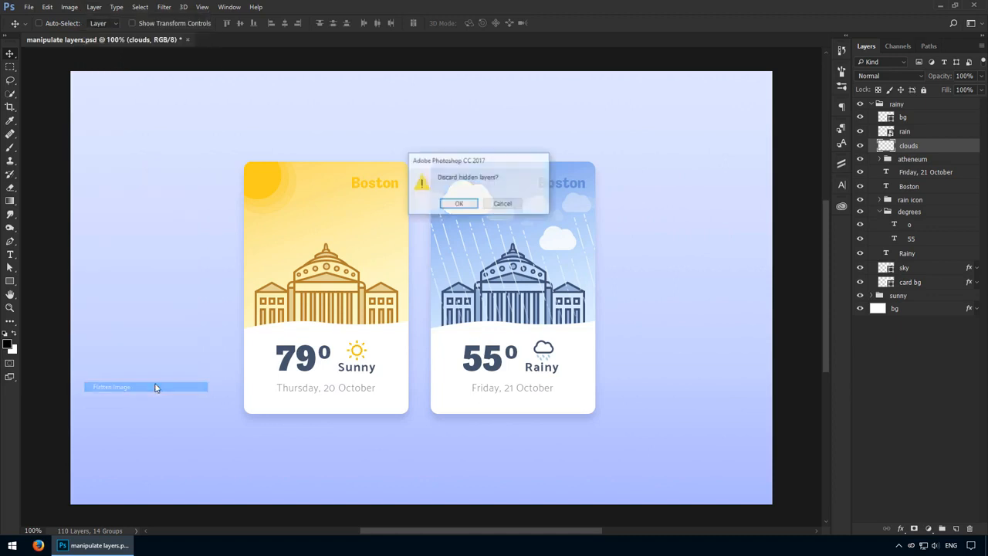
click(458, 205)
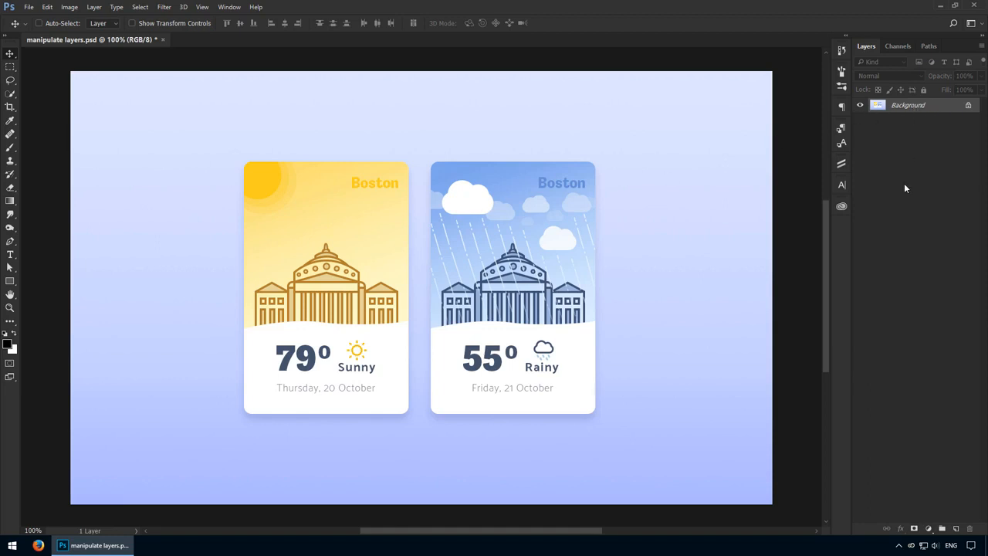
key(ctrl+z)
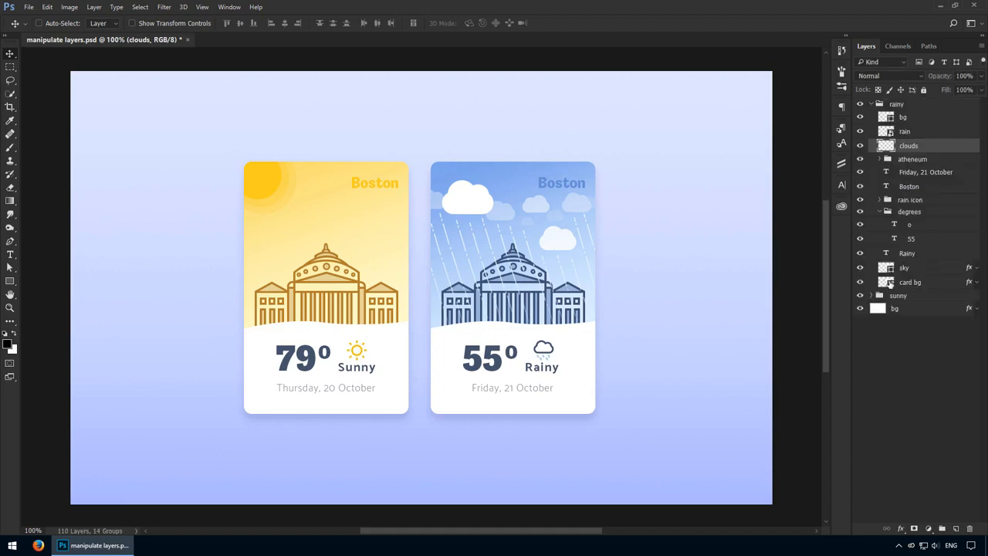
- Stamp all visible layers into a new merged layer above the rainy group, undoing a trial move of it
click(880, 212)
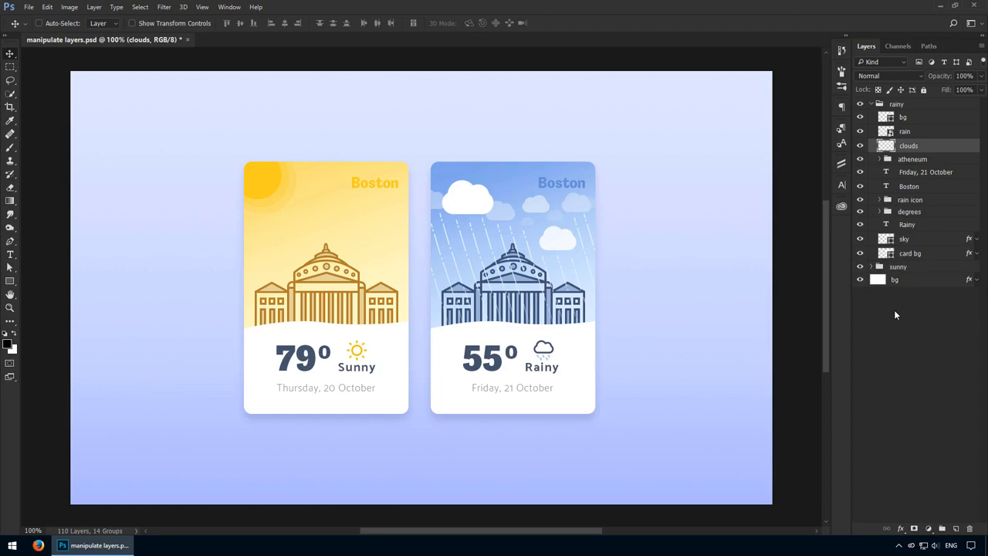
click(904, 103)
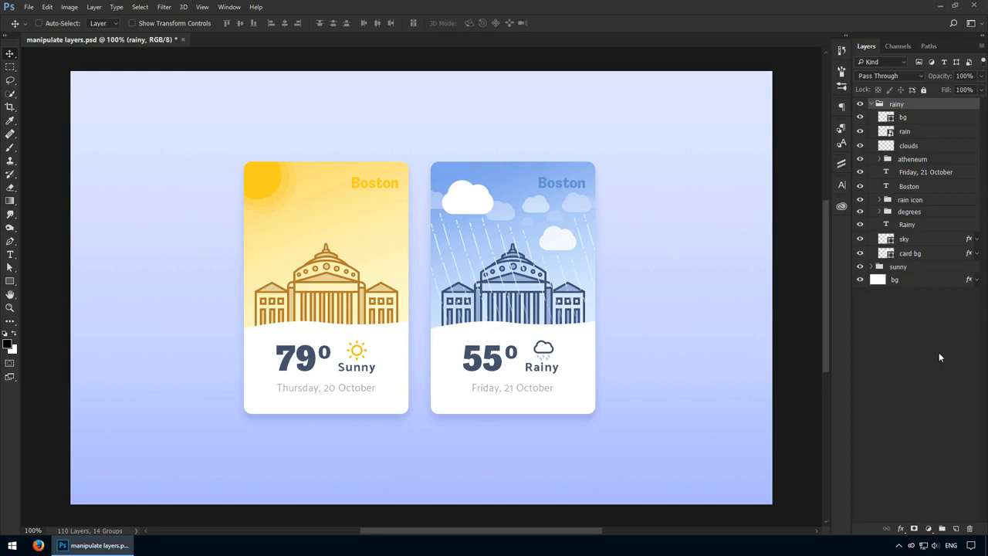
key(ctrl+alt+shift+e)
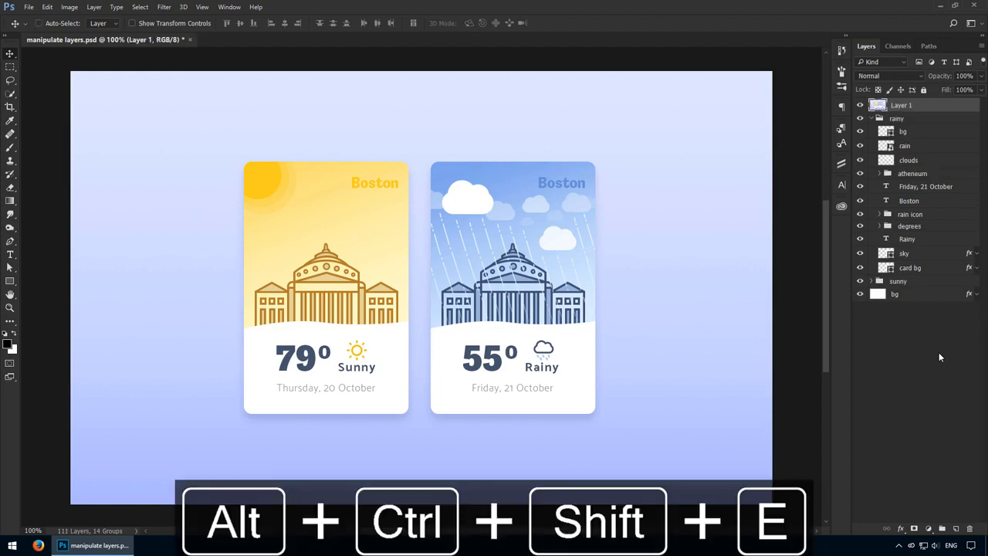
drag(396, 211, 546, 178)
key(ctrl+z)
- Hide the rainy and sunny groups and the bg layer, try moving Layer 1 on its own, and undo the move
click(874, 119)
click(871, 119)
drag(861, 119, 860, 143)
click(901, 105)
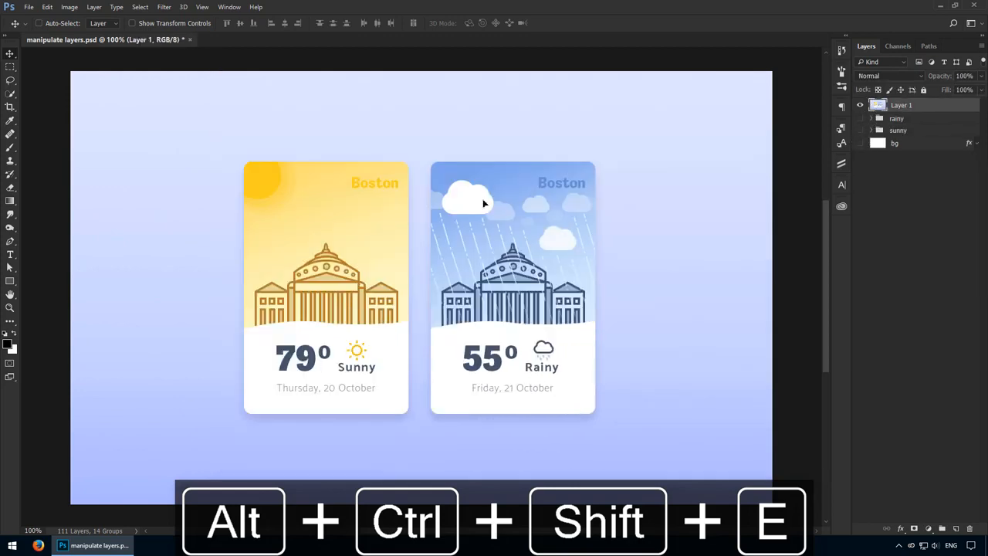
drag(483, 184, 621, 166)
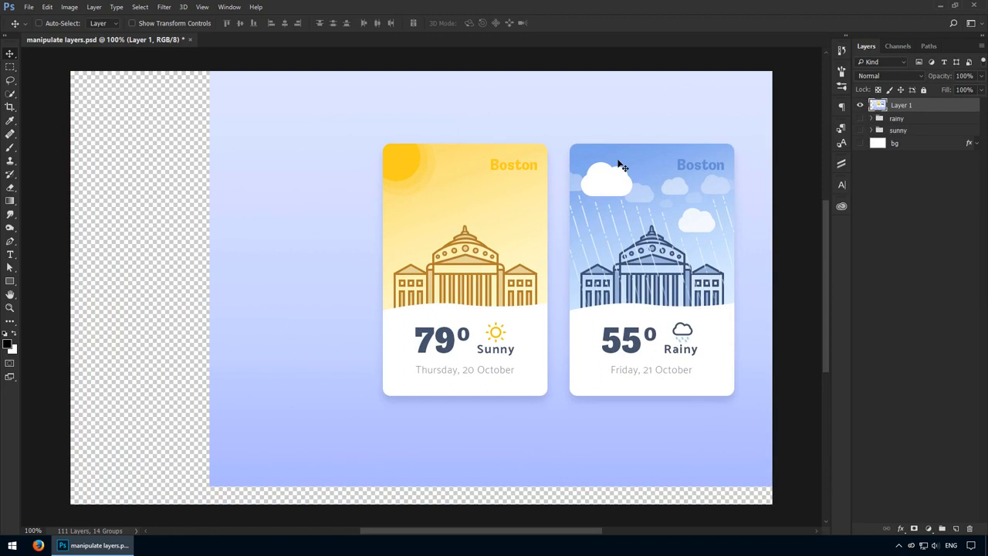
key(ctrl+z)
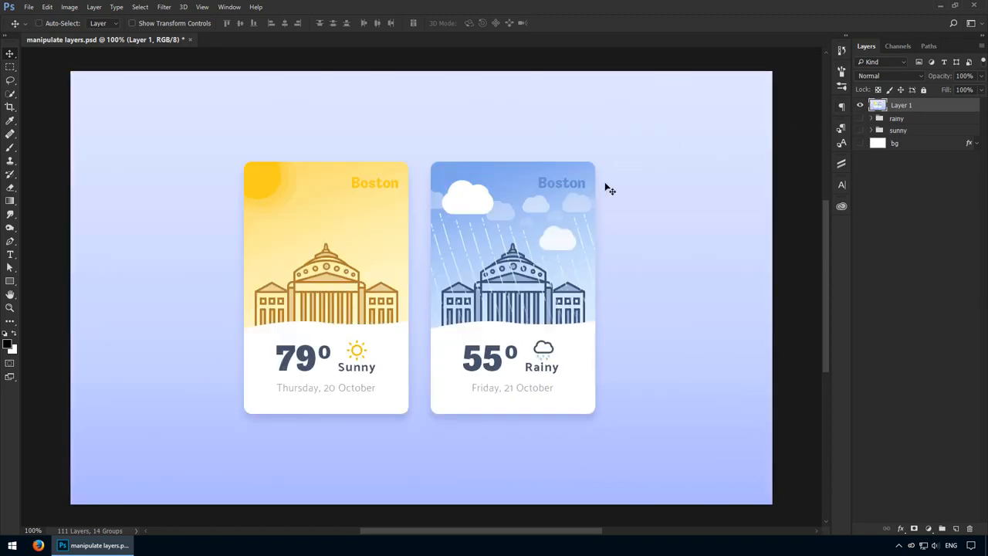
- Hide Layer 1 and show the rainy group, sunny group and bg layer
drag(860, 105, 860, 143)
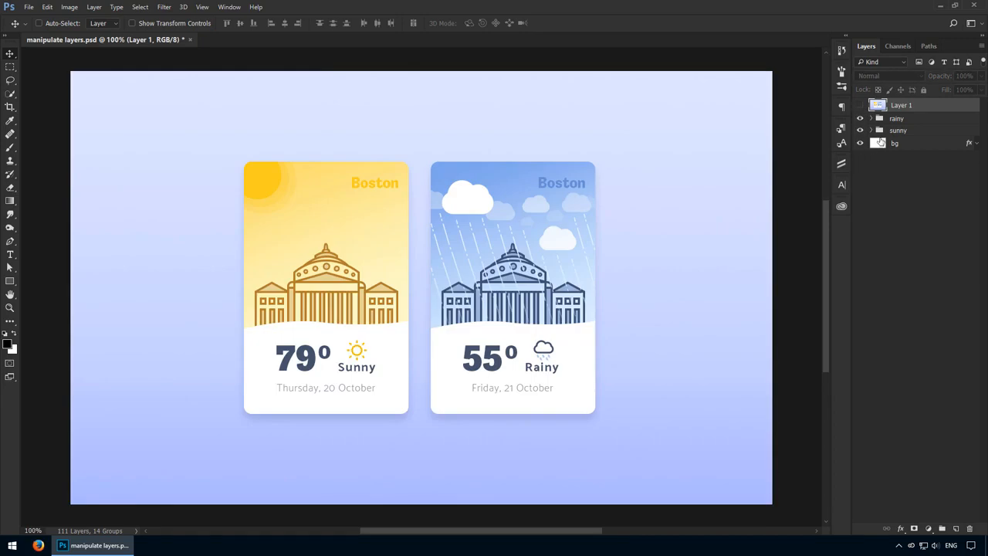
- Hide the bg layer, try stamping the visible layers with that hidden layer selected, and show it again
click(895, 143)
click(860, 143)
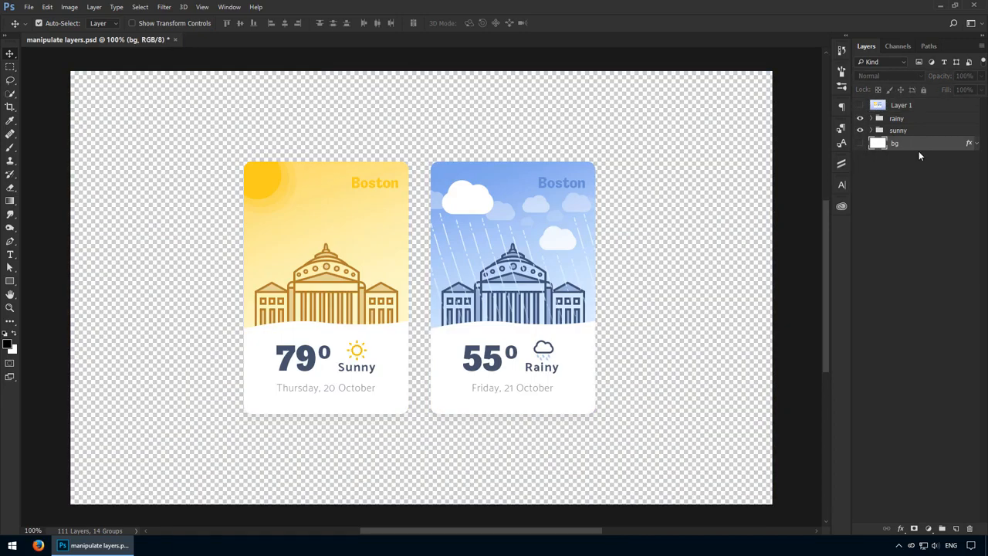
key(ctrl+alt+shift+e)
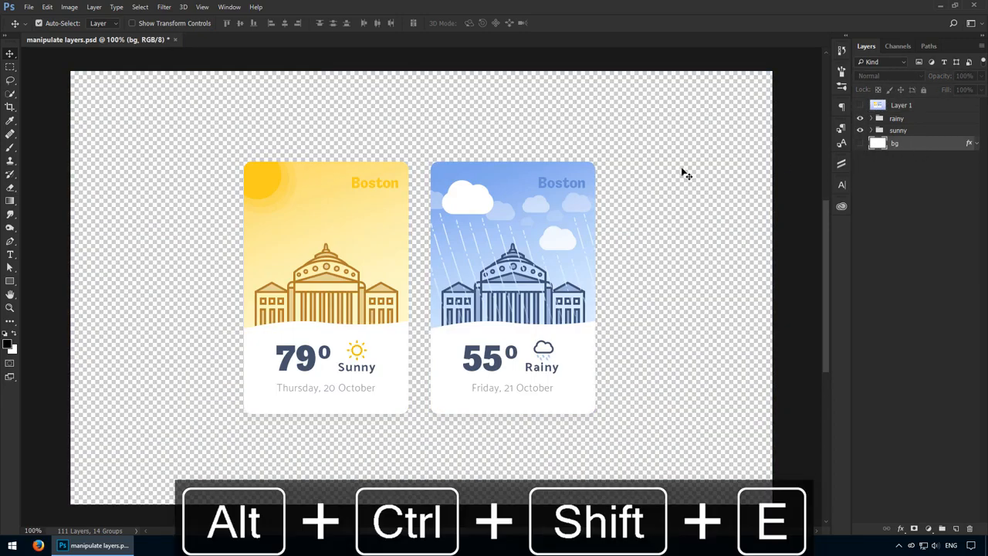
click(860, 142)
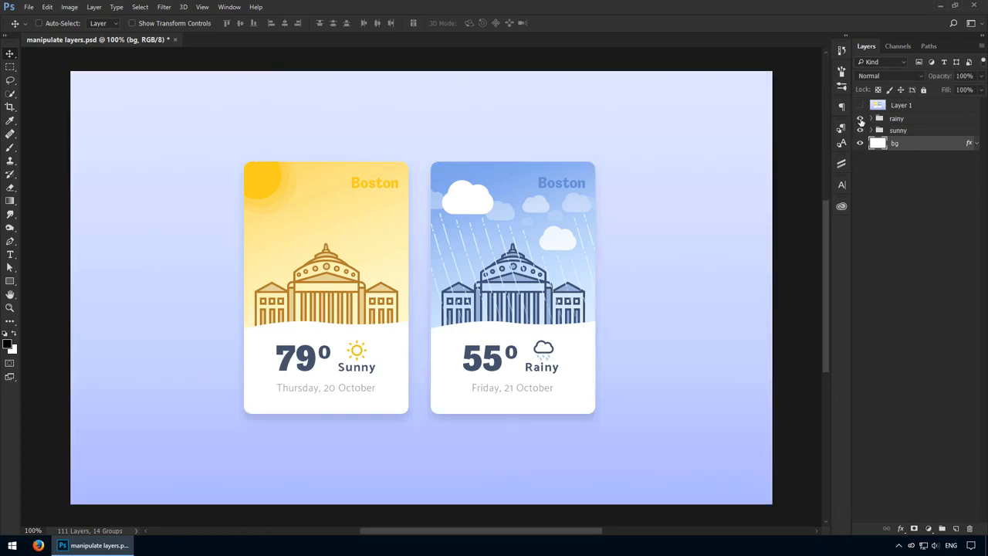
- With the rainy group hidden, stamp the visible layers into a new layer above the sunny group and move it up and rightward
click(859, 119)
click(899, 131)
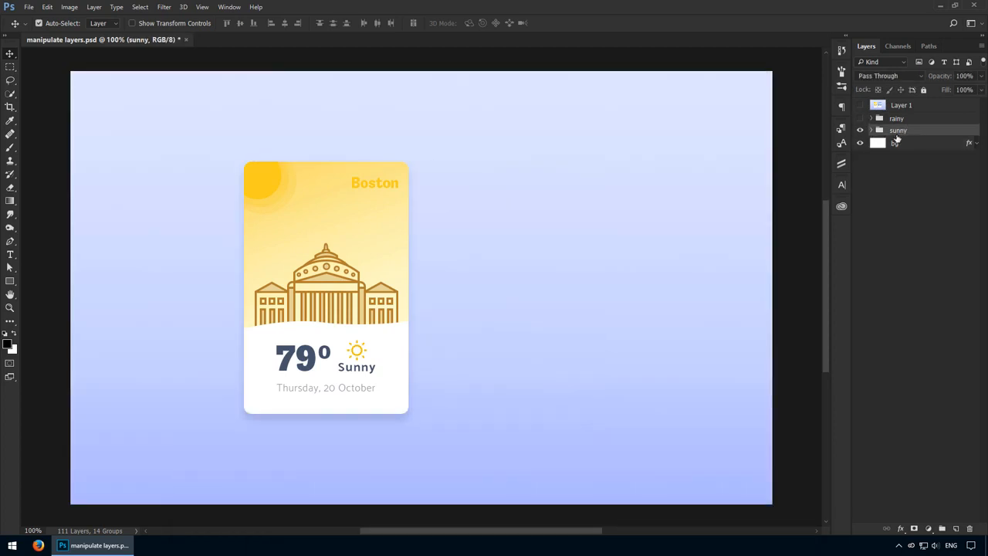
key(ctrl+alt+shift+e)
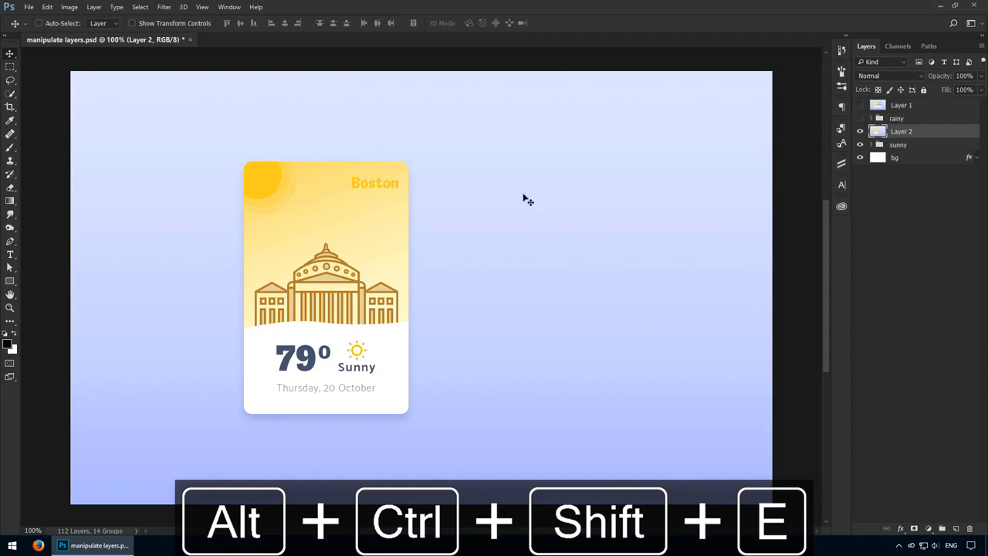
drag(523, 199, 569, 137)
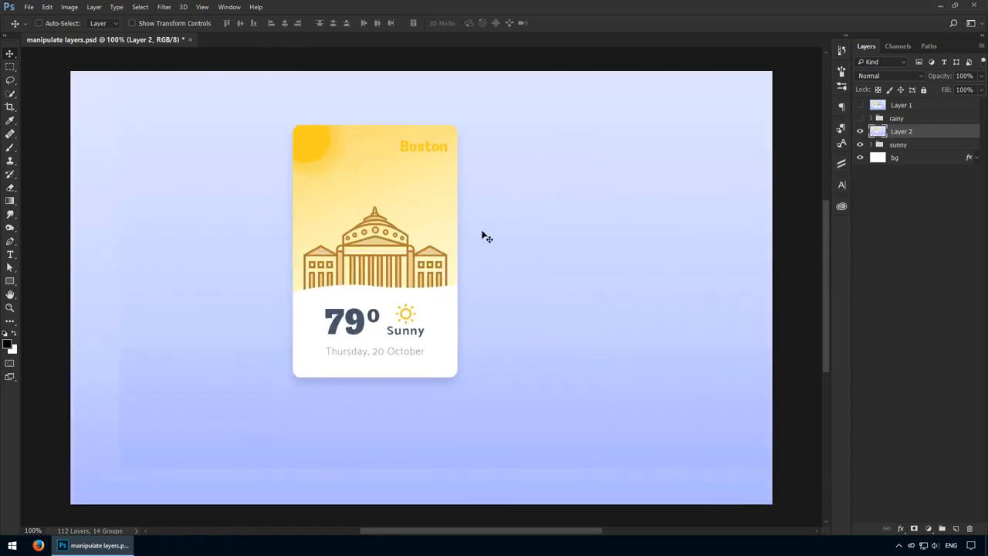
- Delete both stamped layers, Layer 2 and Layer 1, and show the rainy group again
key(Delete)
click(884, 105)
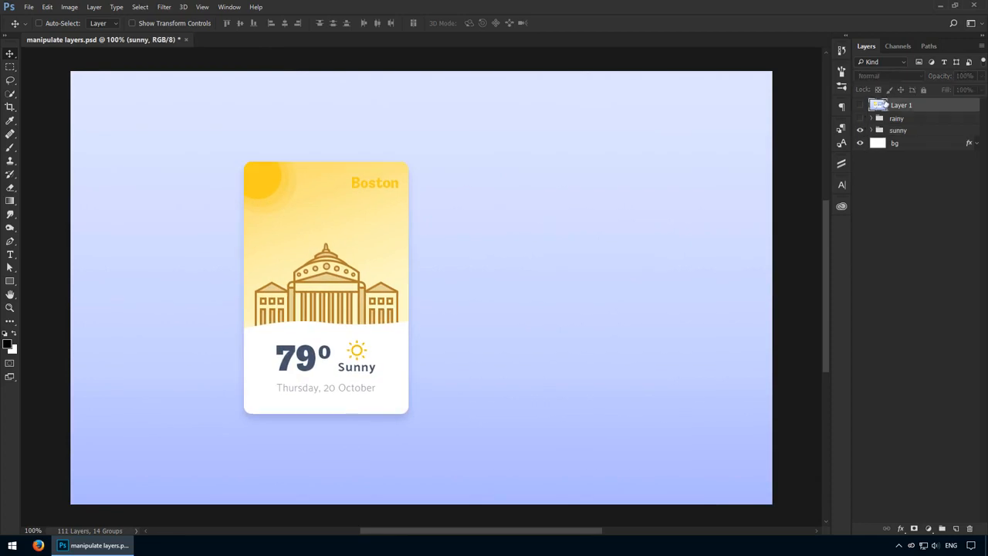
key(Delete)
click(859, 104)
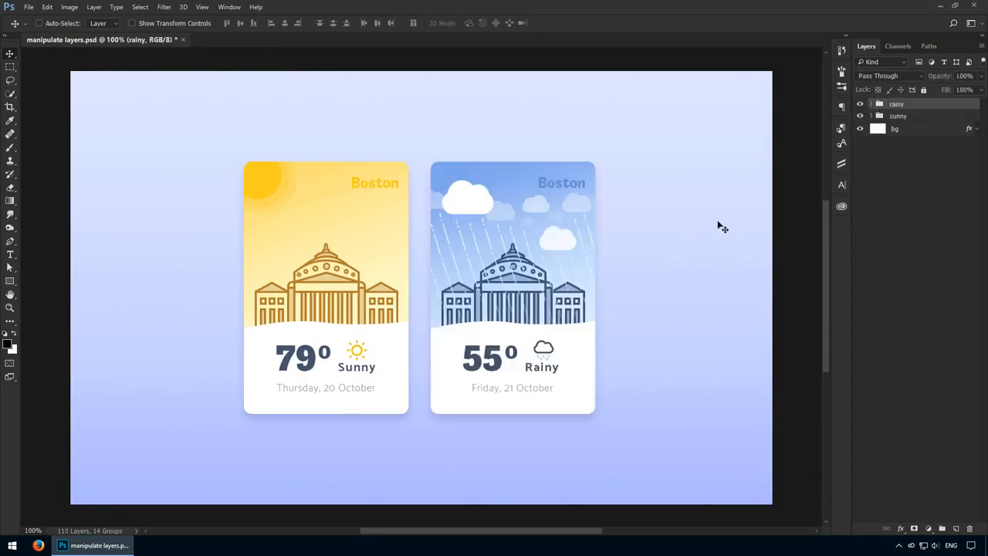